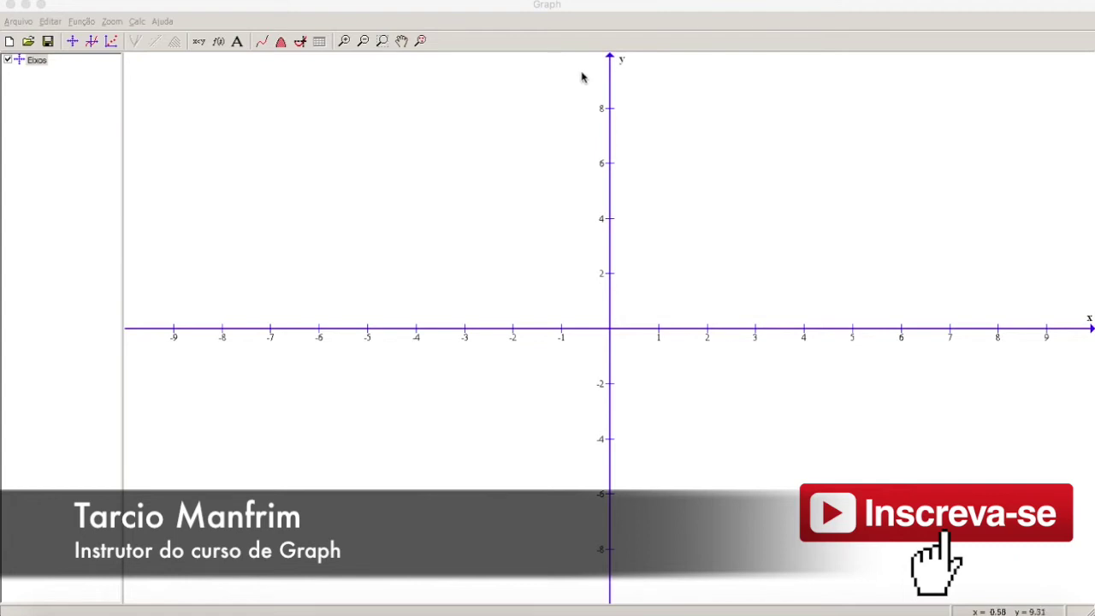
Insert the standard function f(x)=2*sin x, keeping the dark blue line and width 4
left_click(533, 8)
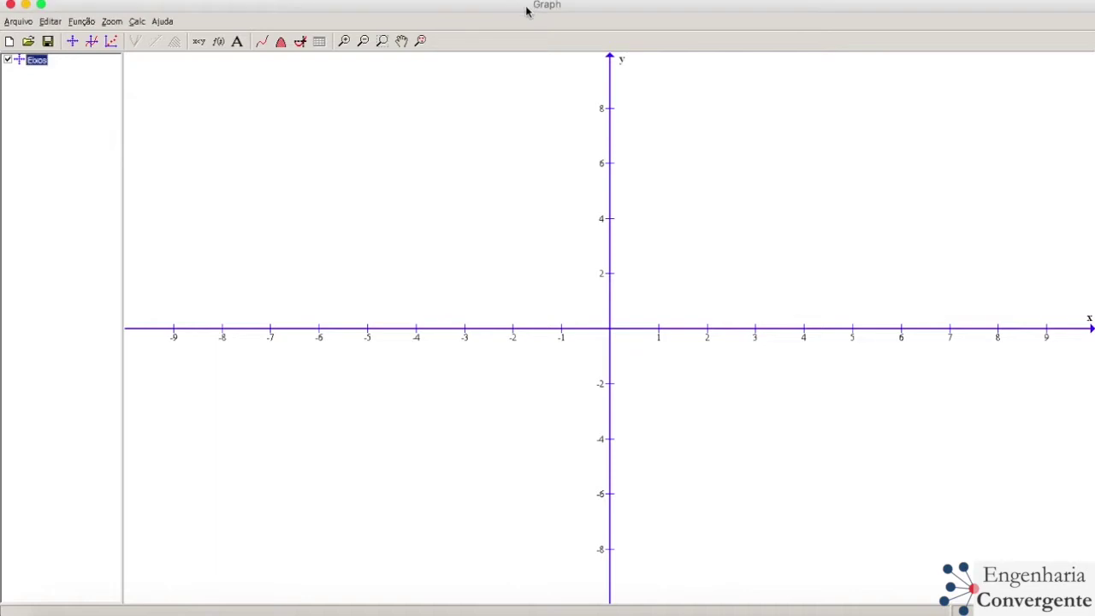
left_click(91, 42)
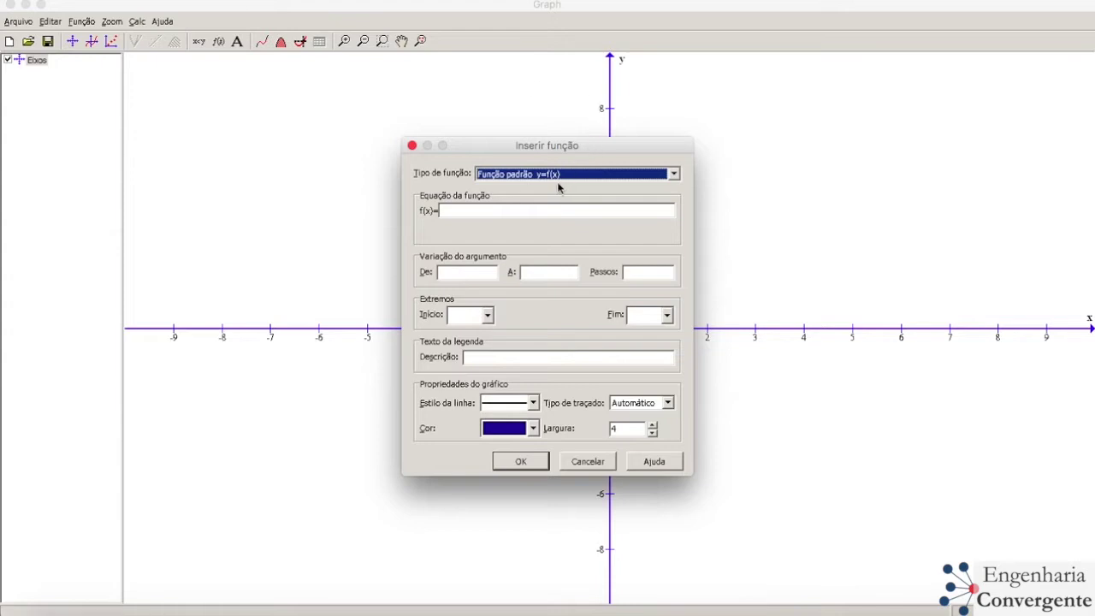
left_click(480, 213)
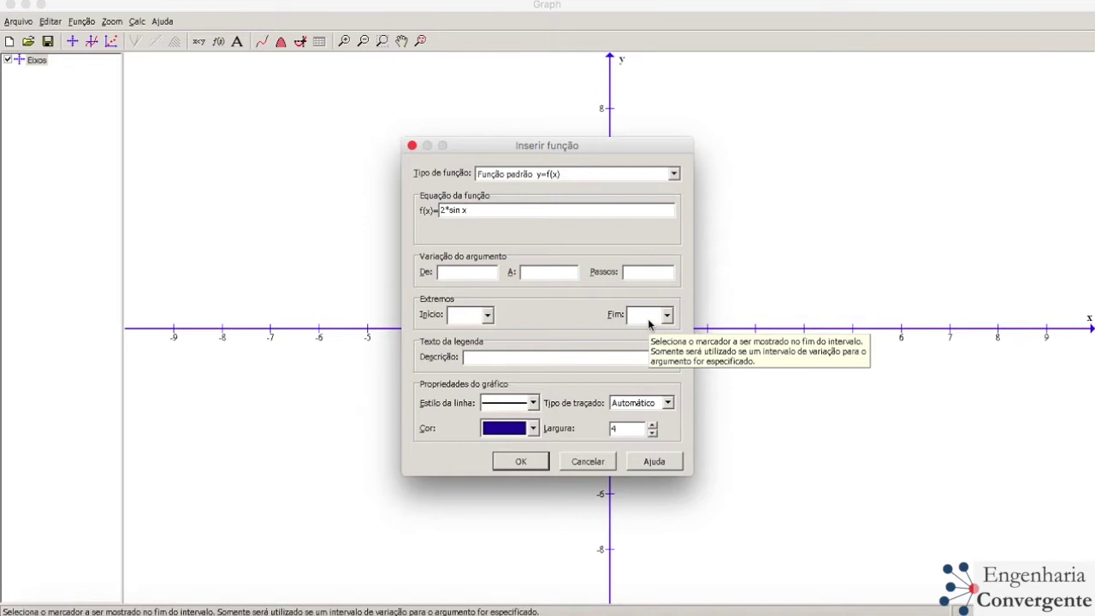
left_click(480, 360)
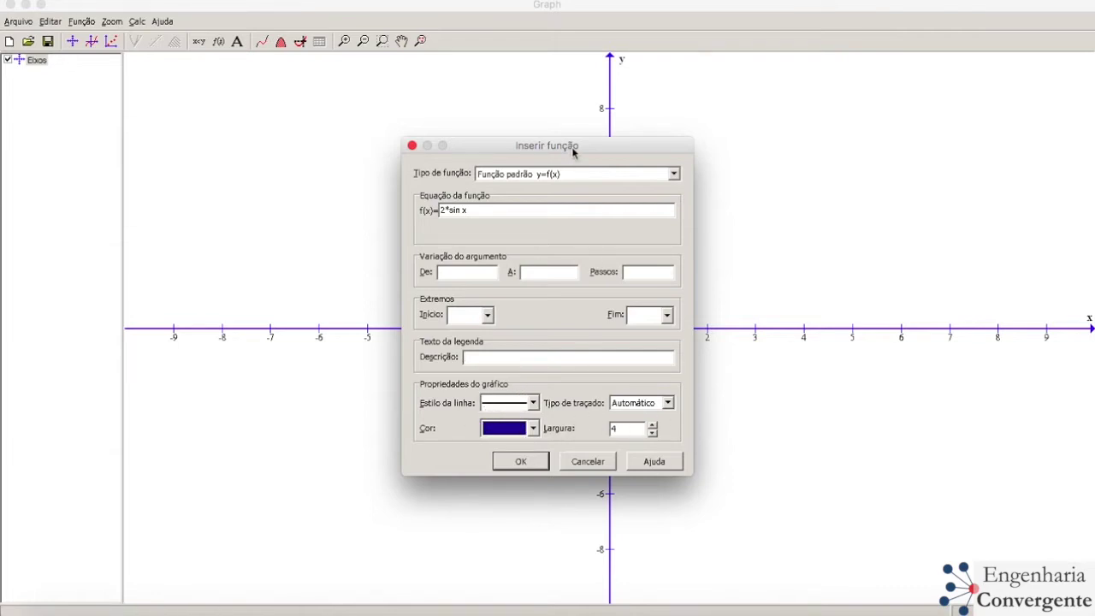
left_click_drag(573, 151, 493, 110)
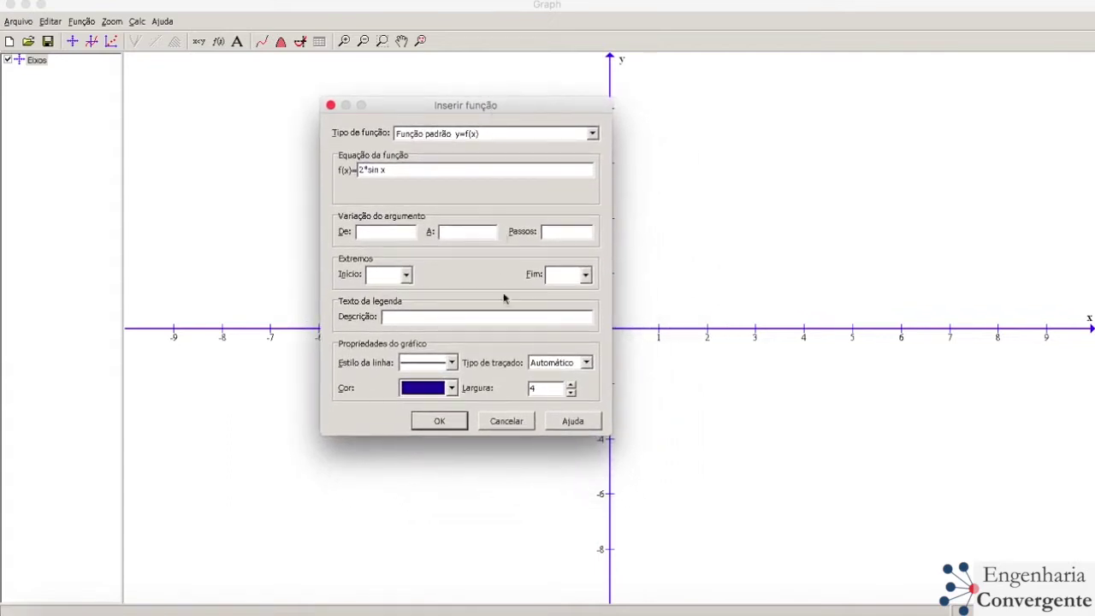
left_click(443, 425)
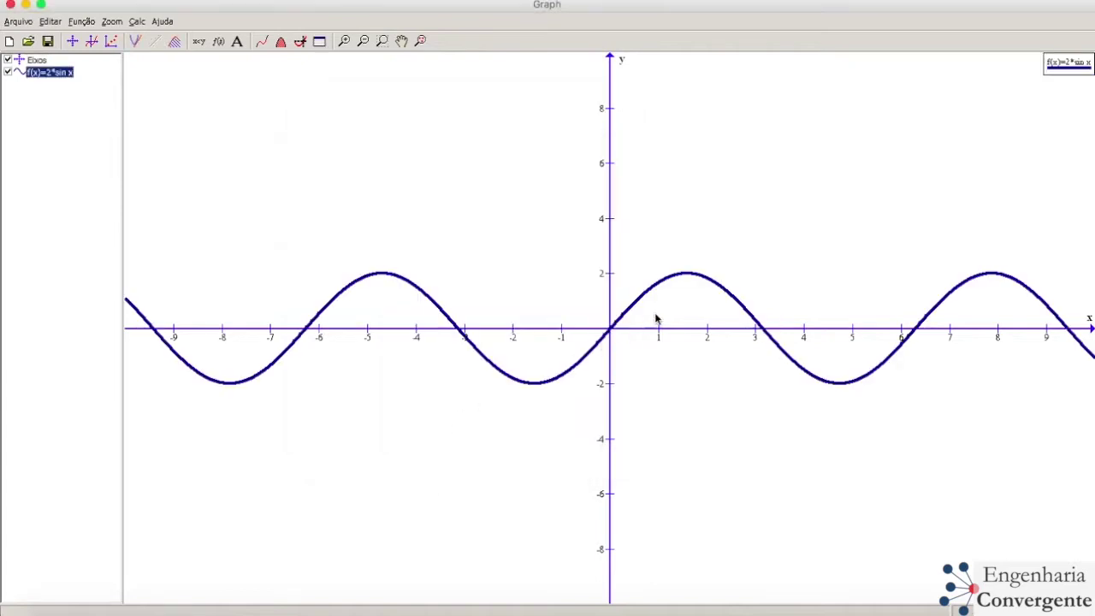
Label the x-axis "Tempo, t (s)" in the axes settings
left_click(402, 41)
left_click_drag(699, 199, 384, 199)
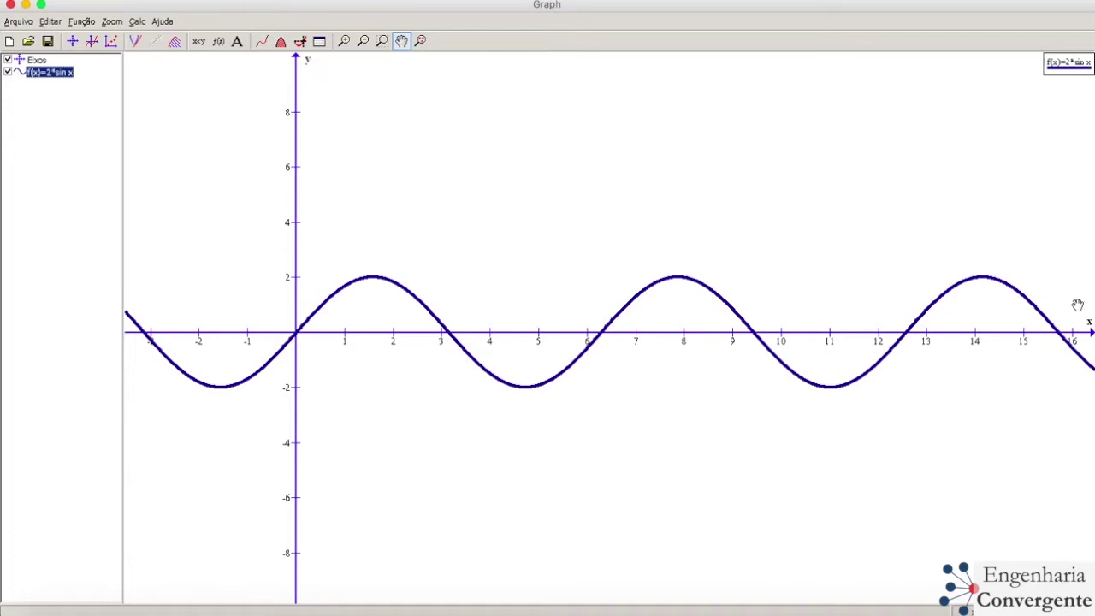
left_click(34, 62)
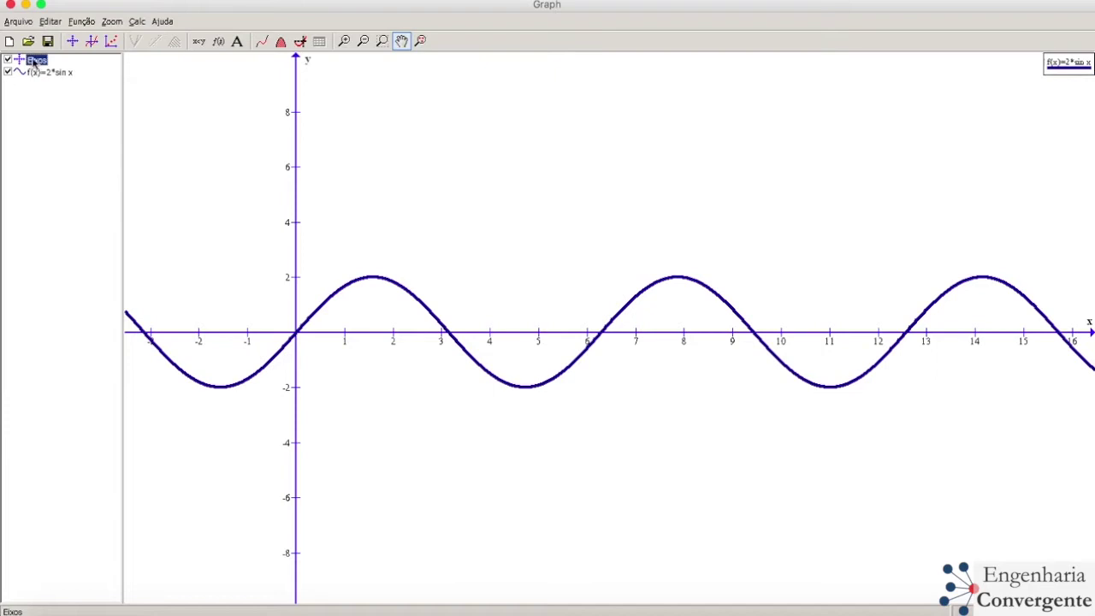
double_click(32, 65)
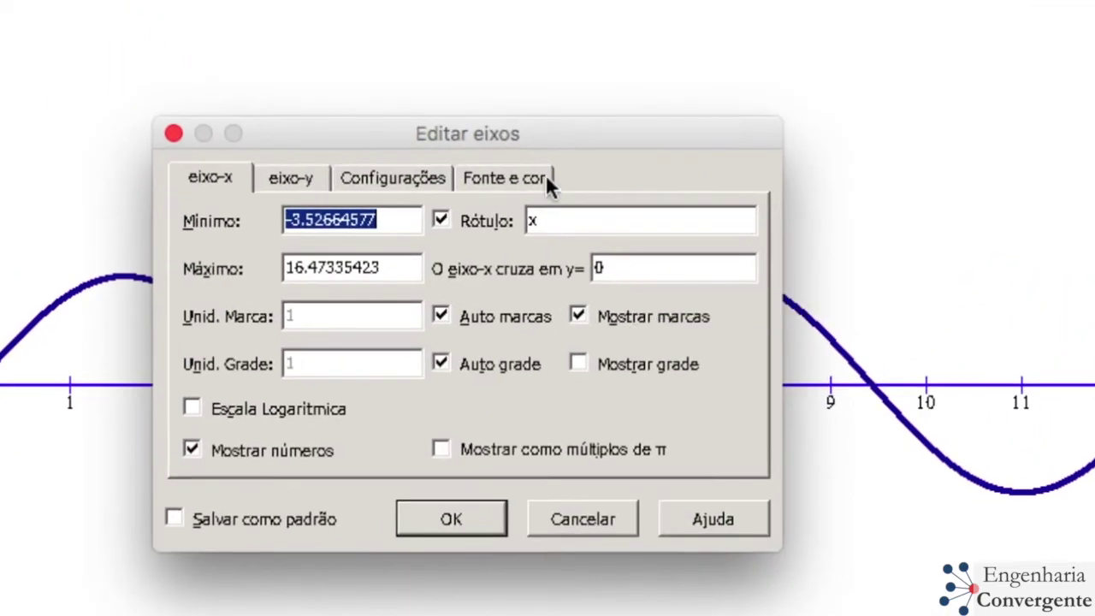
left_click_drag(563, 170, 585, 158)
left_click_drag(571, 115, 575, 115)
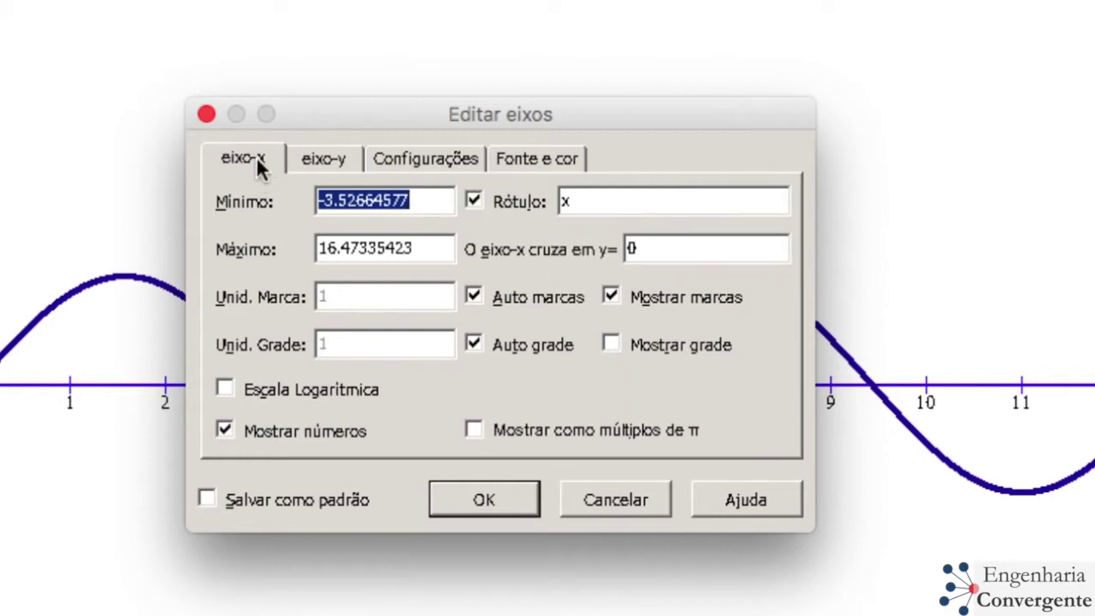
left_click(321, 162)
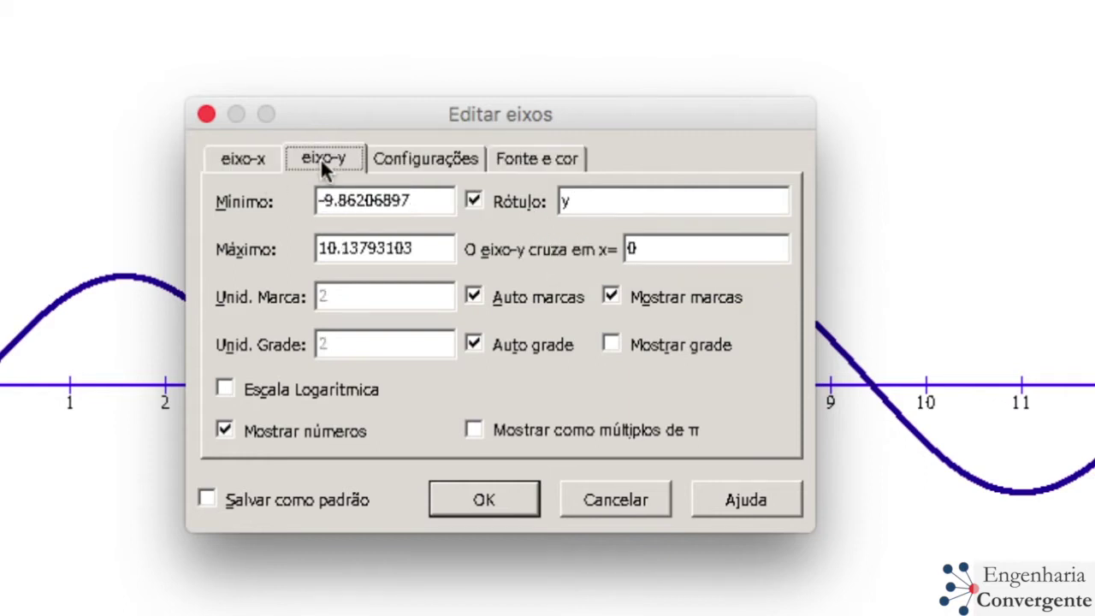
left_click(262, 159)
left_click(588, 201)
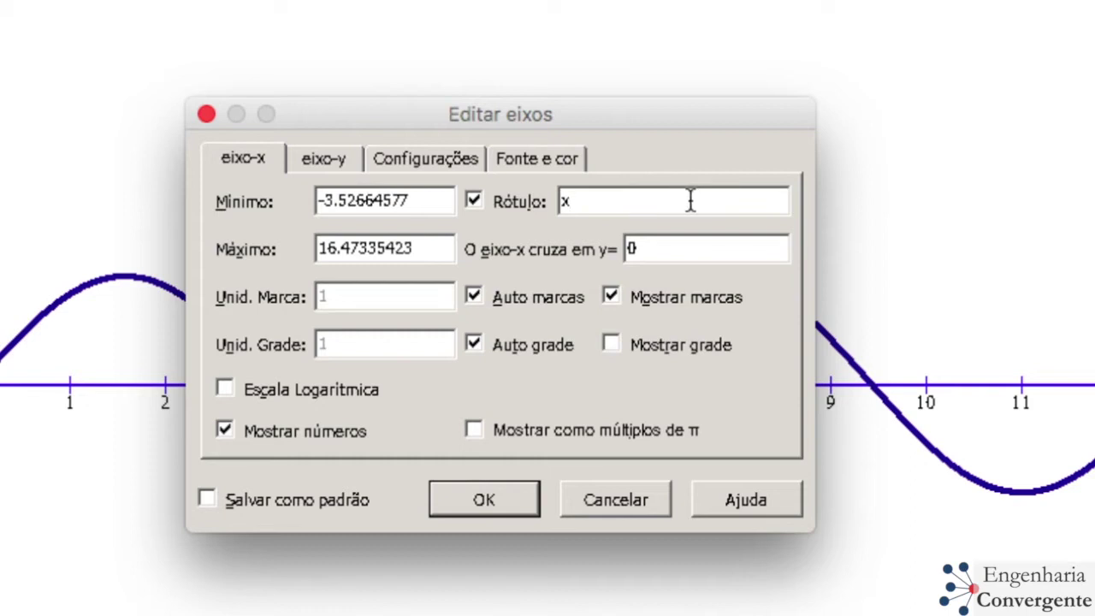
key("BackSpace")
type("Tempo,")
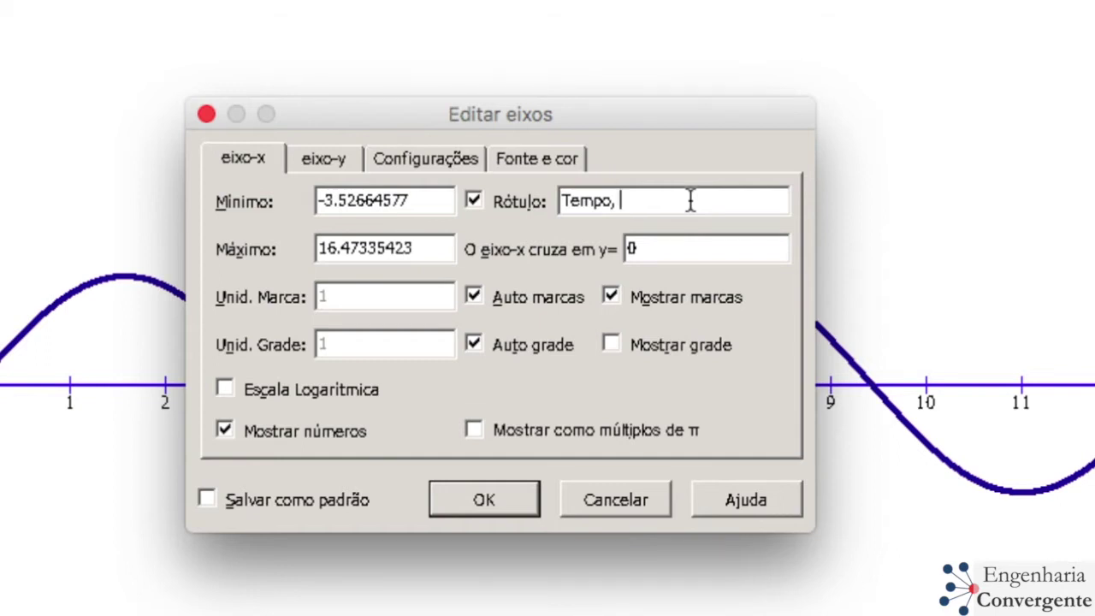
type("t (")
type("s)")
Try turning off the automatic mark unit and the display of marks on the x-axis
left_click_drag(551, 116, 556, 101)
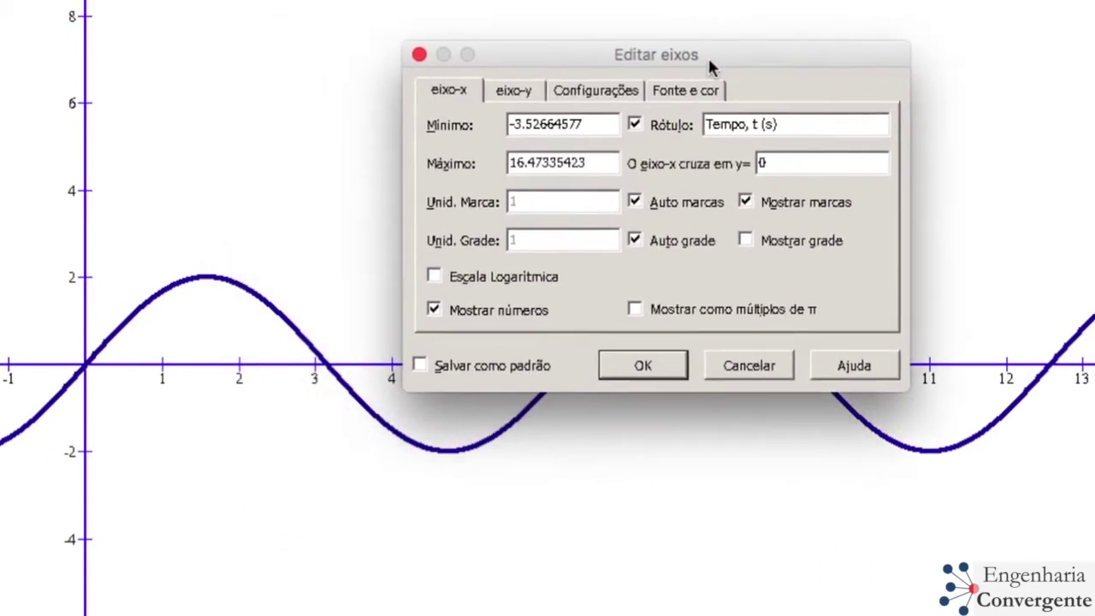
left_click_drag(707, 56, 727, 32)
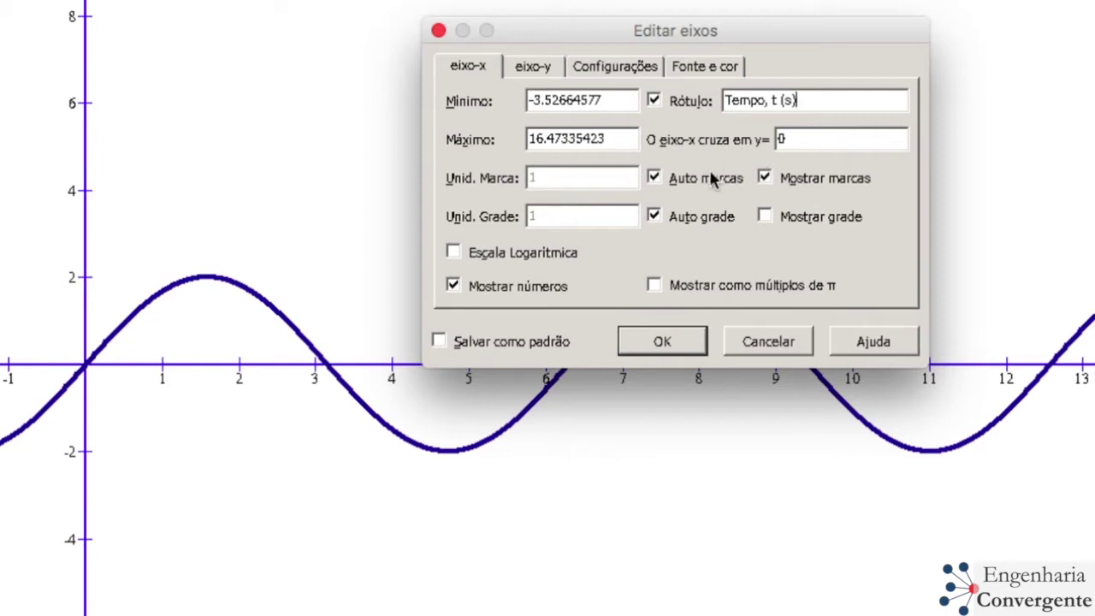
left_click(655, 178)
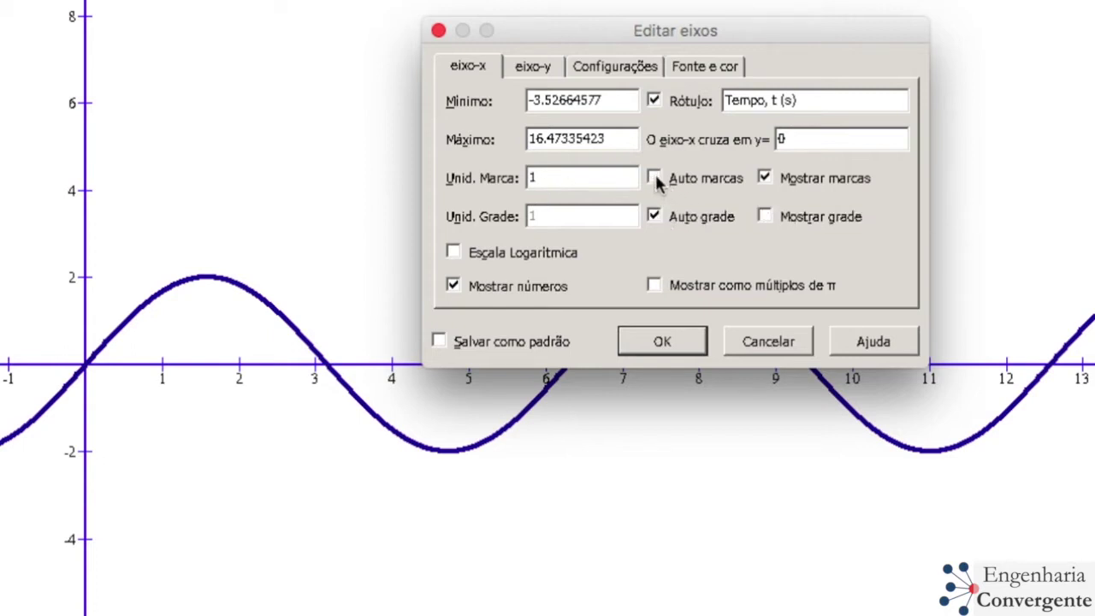
left_click(546, 177)
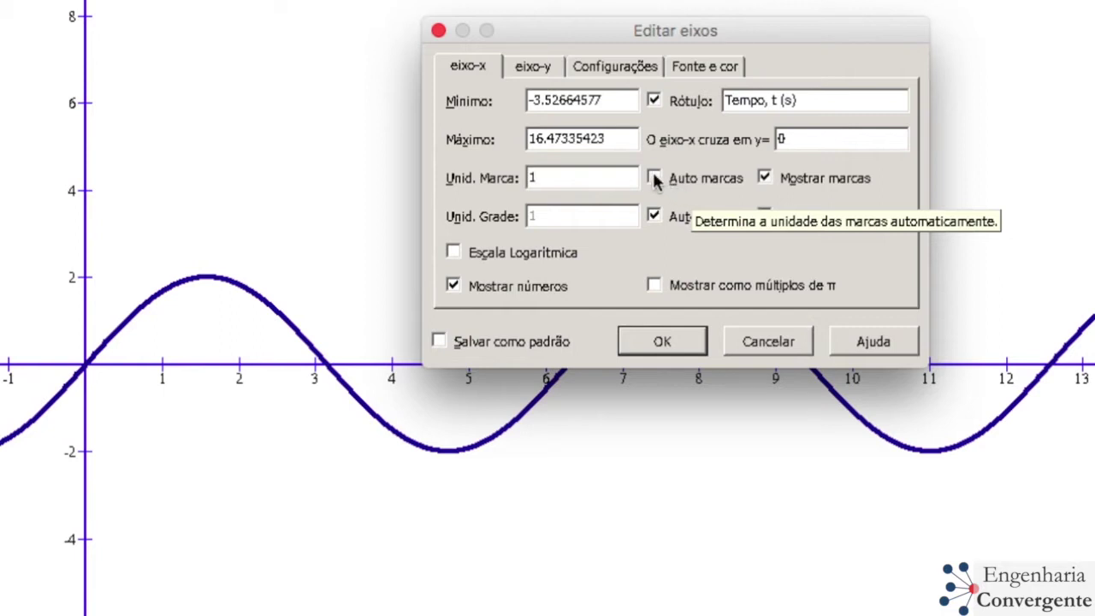
left_click(655, 180)
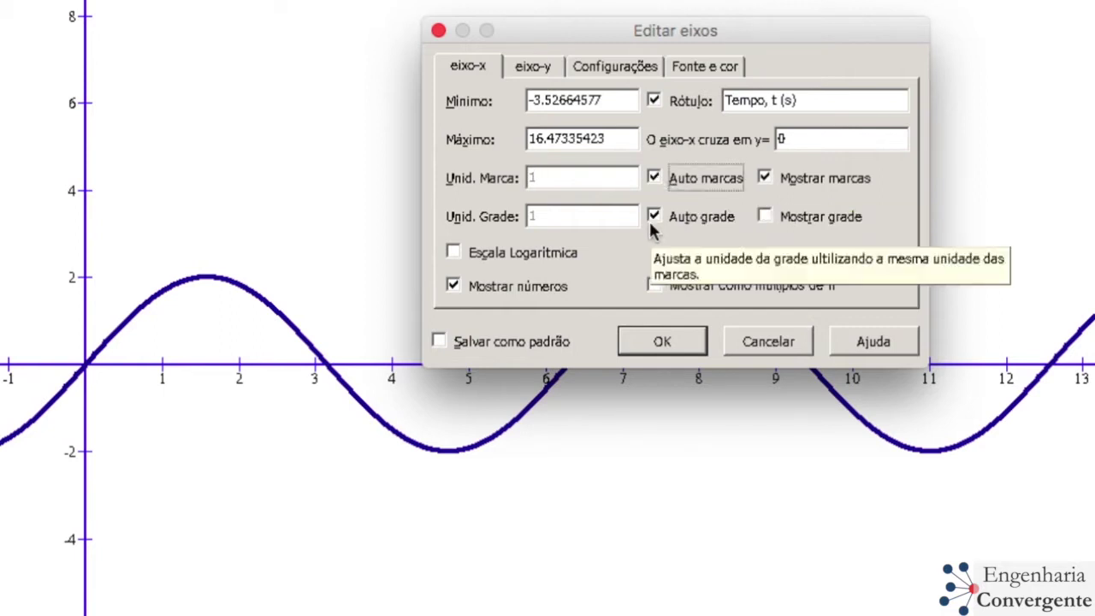
left_click(765, 178)
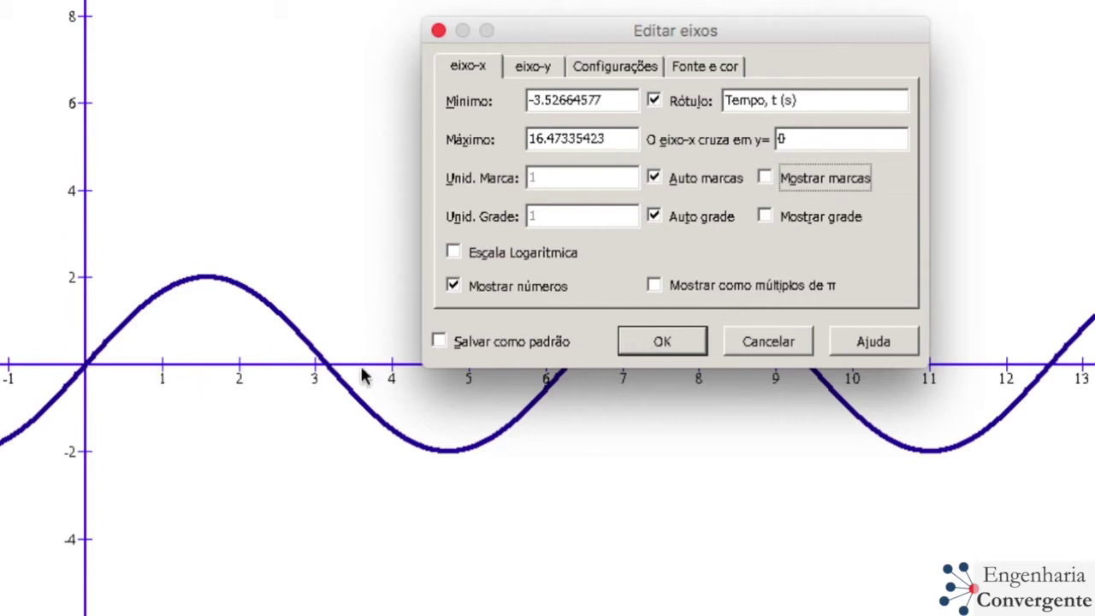
left_click(766, 178)
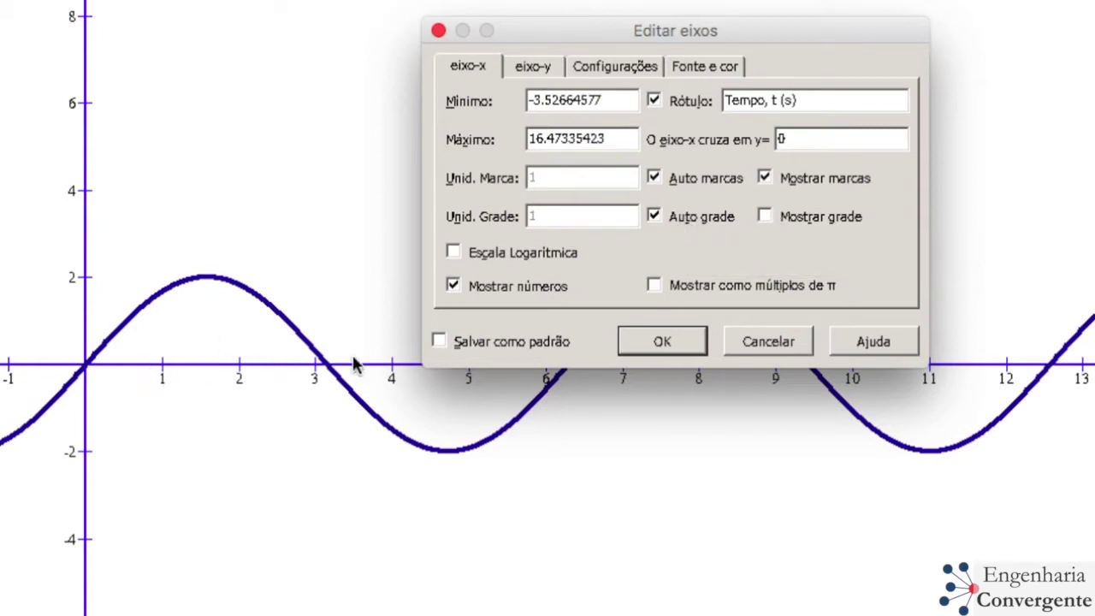
Turn on the grid display for the x-axis
left_click(766, 214)
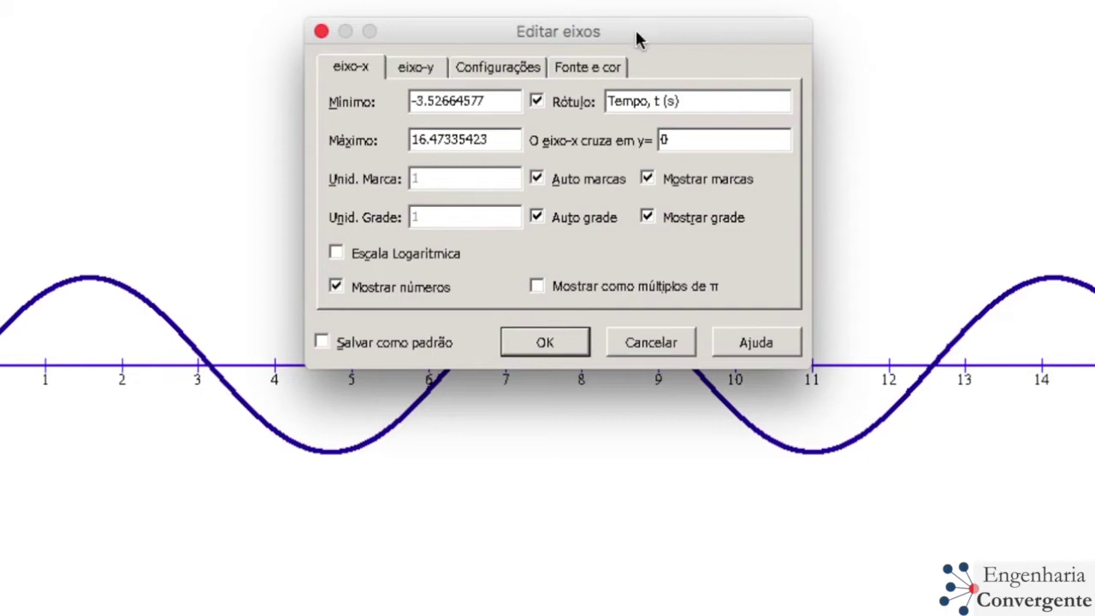
left_click_drag(635, 34, 636, 48)
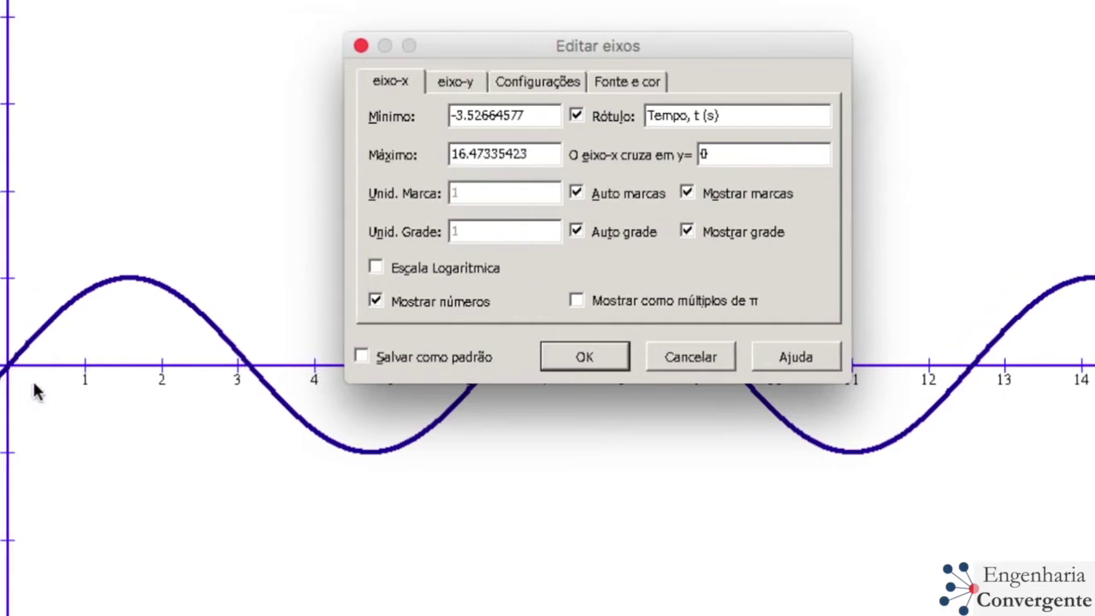
Try hiding the numbers on the x-axis
left_click(374, 301)
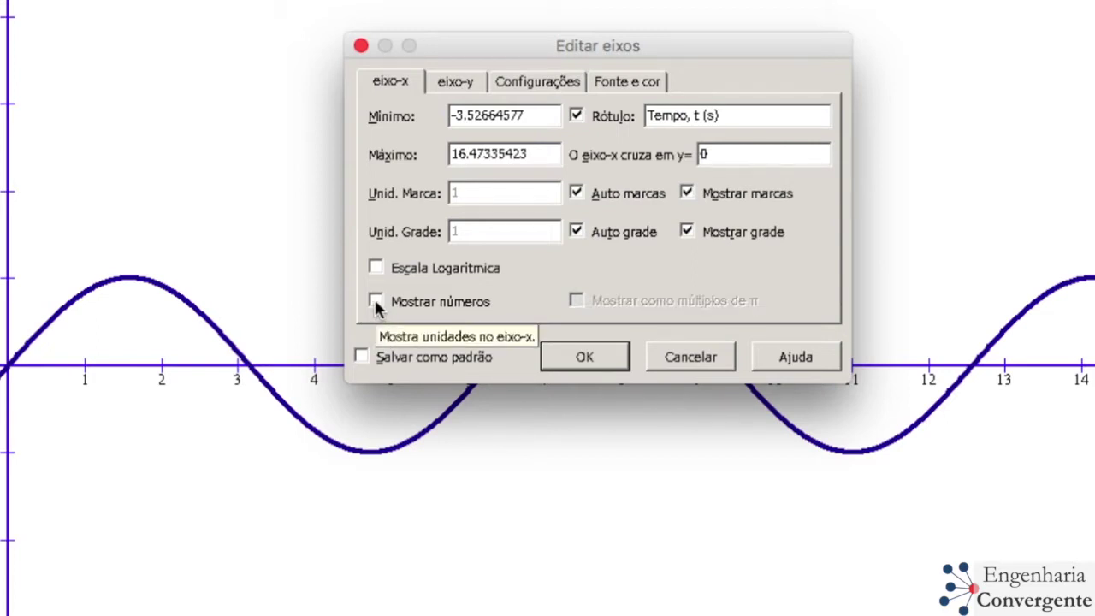
left_click(376, 302)
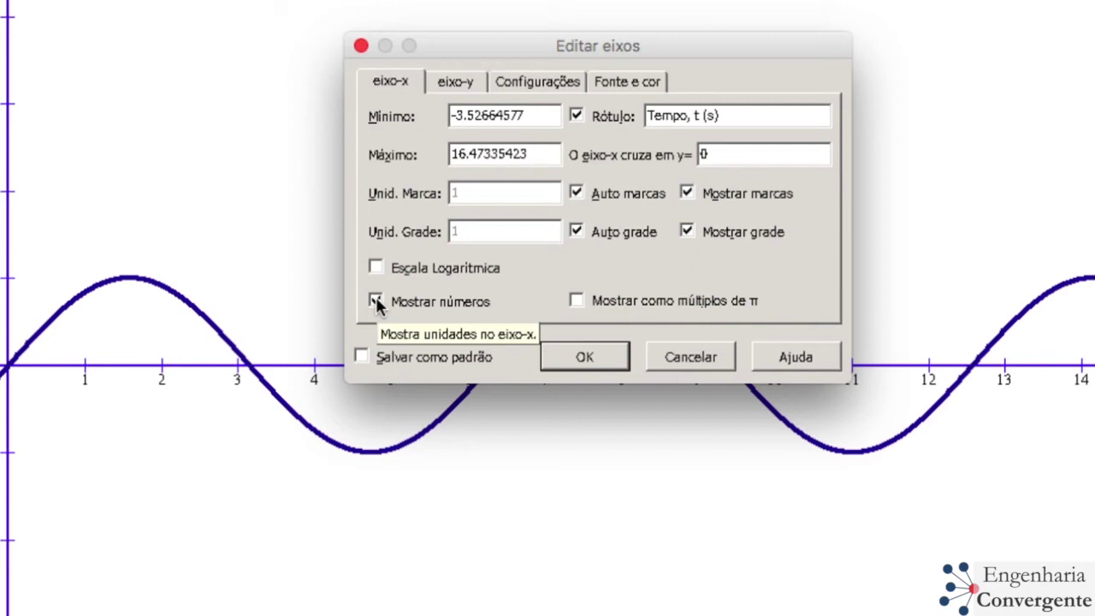
left_click(376, 301)
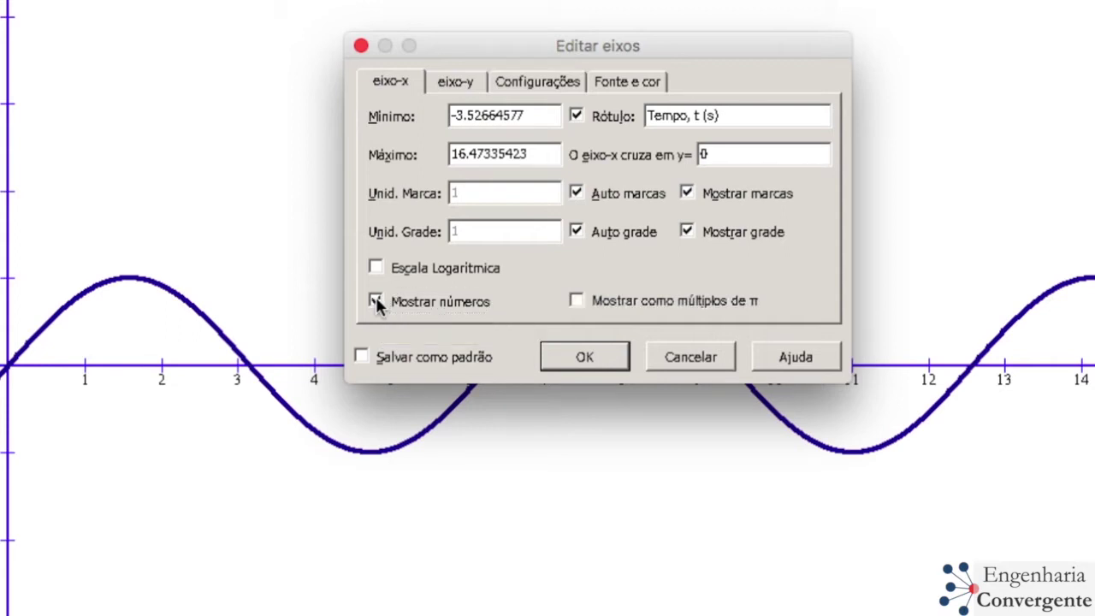
left_click(376, 301)
Set the x-axis numbers to show as multiples of π
left_click_drag(656, 44, 659, 36)
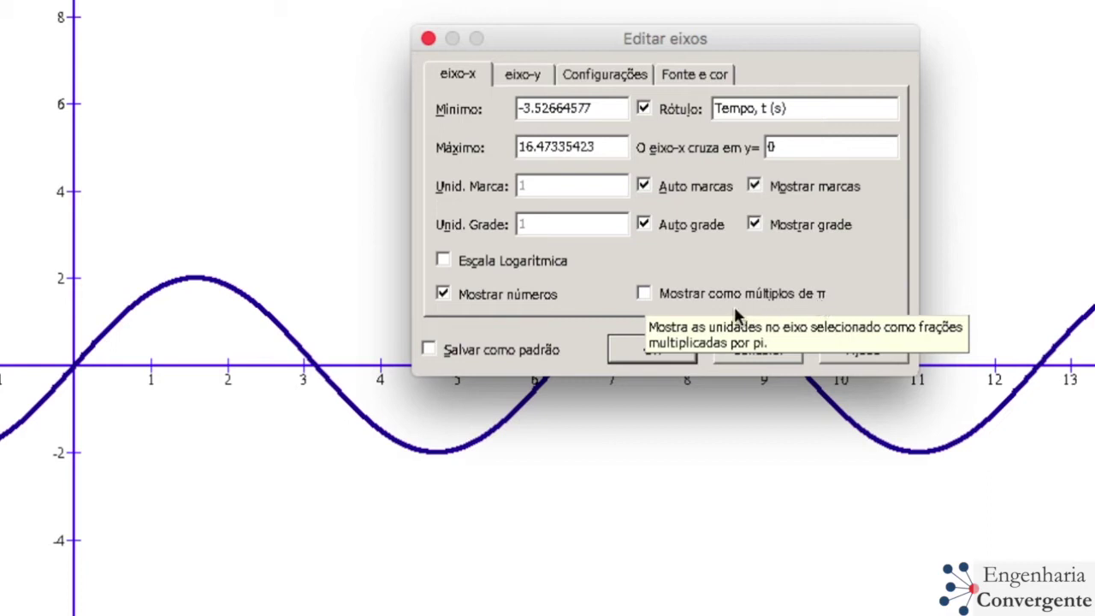
left_click(646, 292)
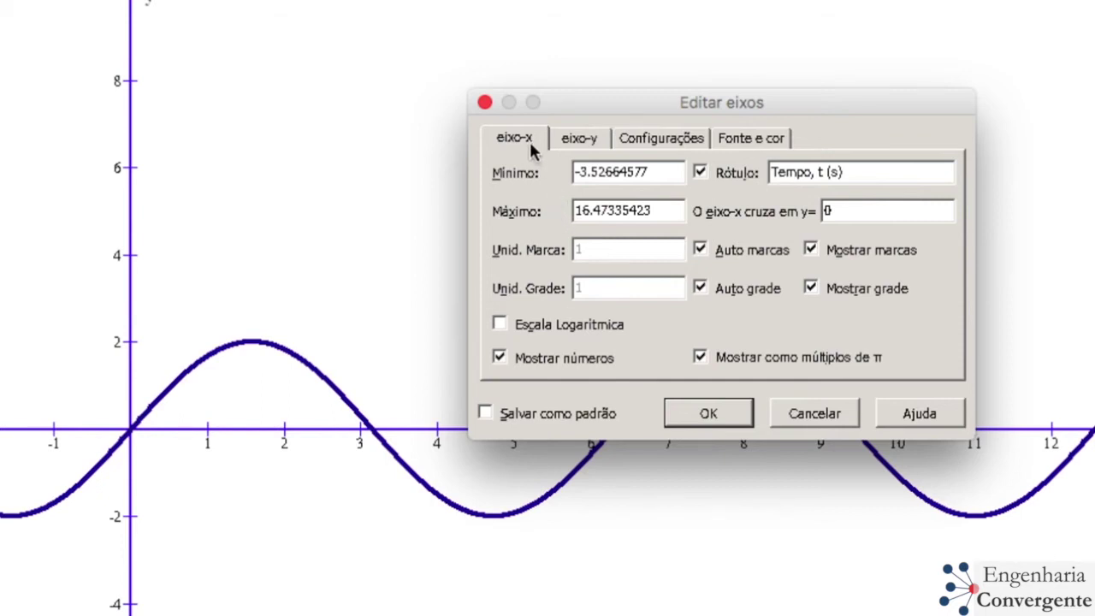
Label the y-axis "Posição, y (cm)"
left_click(593, 144)
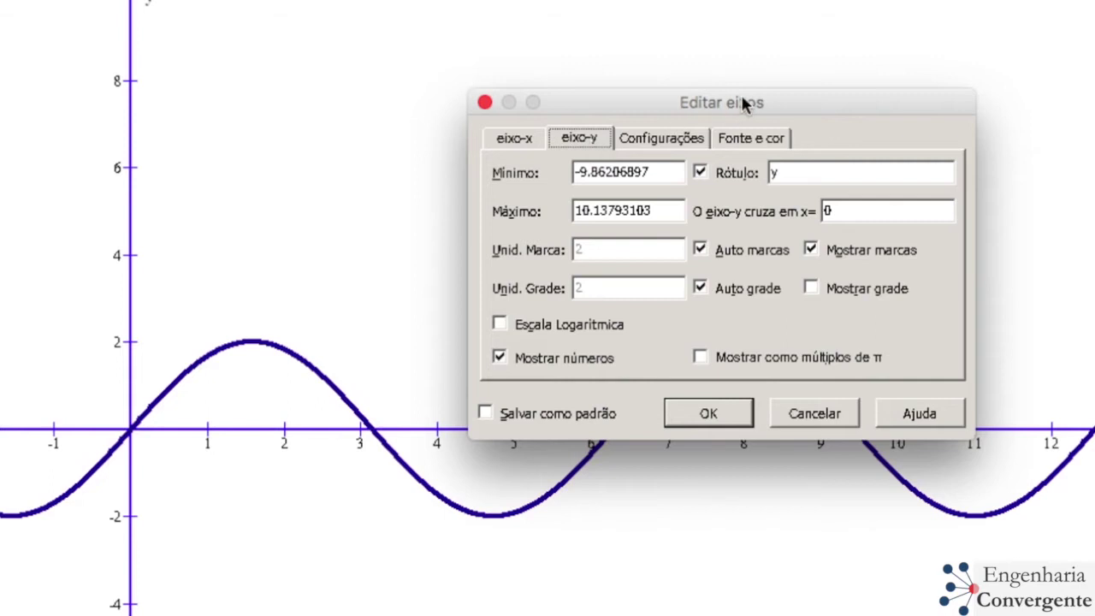
left_click_drag(741, 103, 697, 96)
left_click(738, 164)
key("BackSpace")
type("Posição")
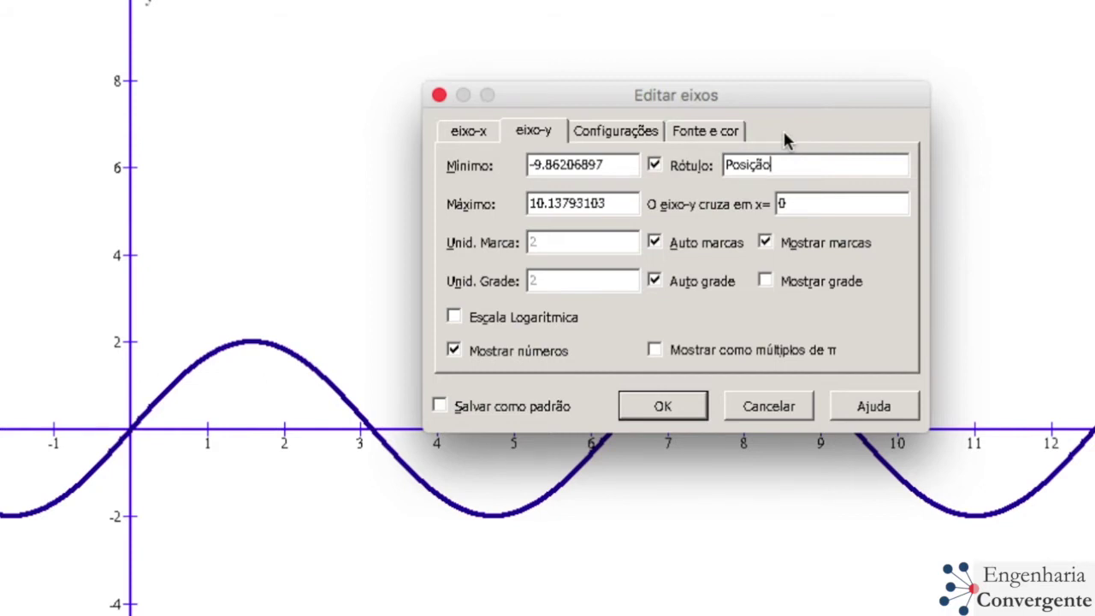
type(",")
type("y")
type("(cm)")
Turn on the grid display for the y-axis and apply the axes settings
left_click(772, 284)
left_click_drag(717, 98, 719, 18)
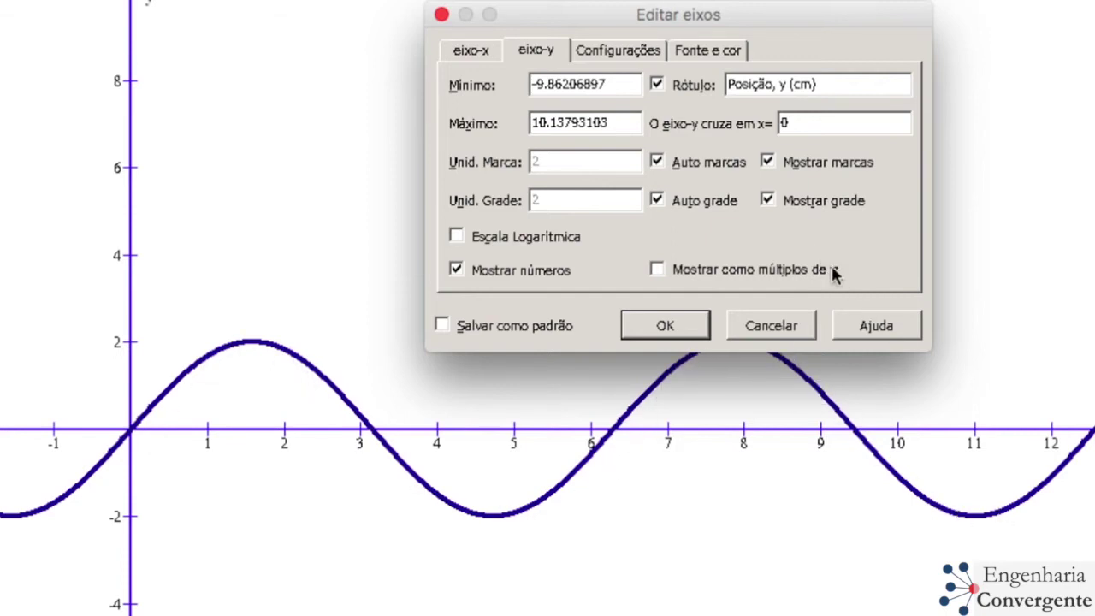
left_click(667, 326)
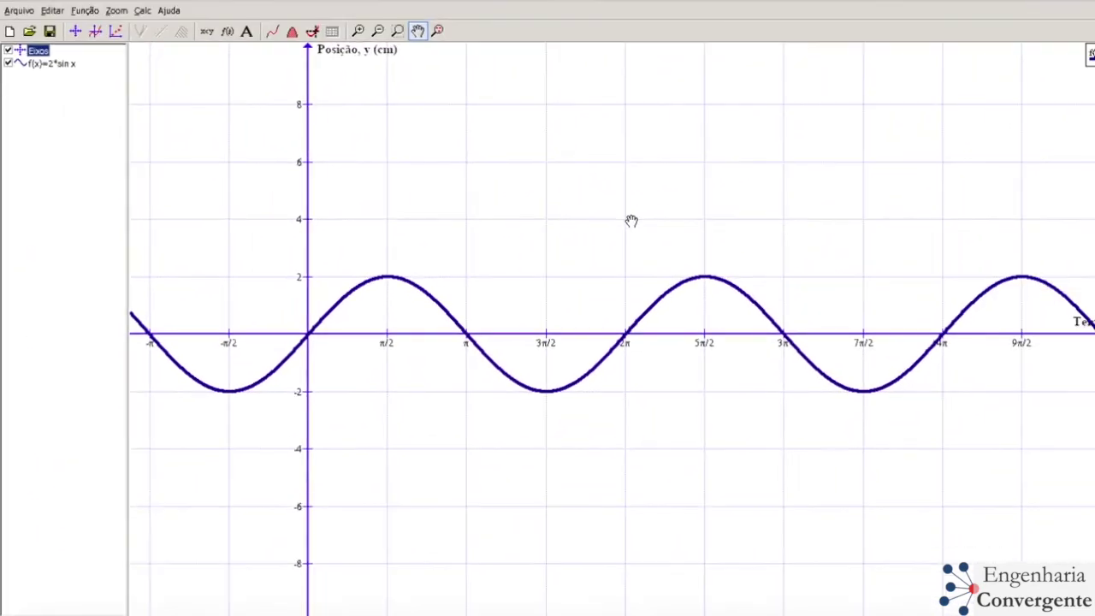
Move the function legend into the plot, just beside the first crest of the sine curve
left_click_drag(704, 261, 581, 290)
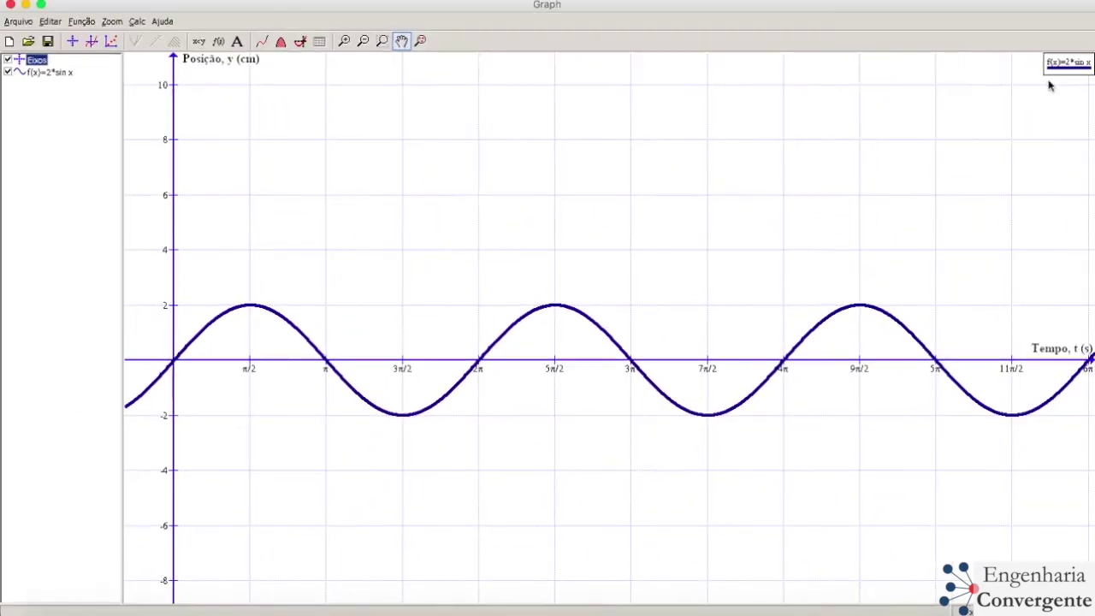
left_click_drag(1056, 65, 286, 327)
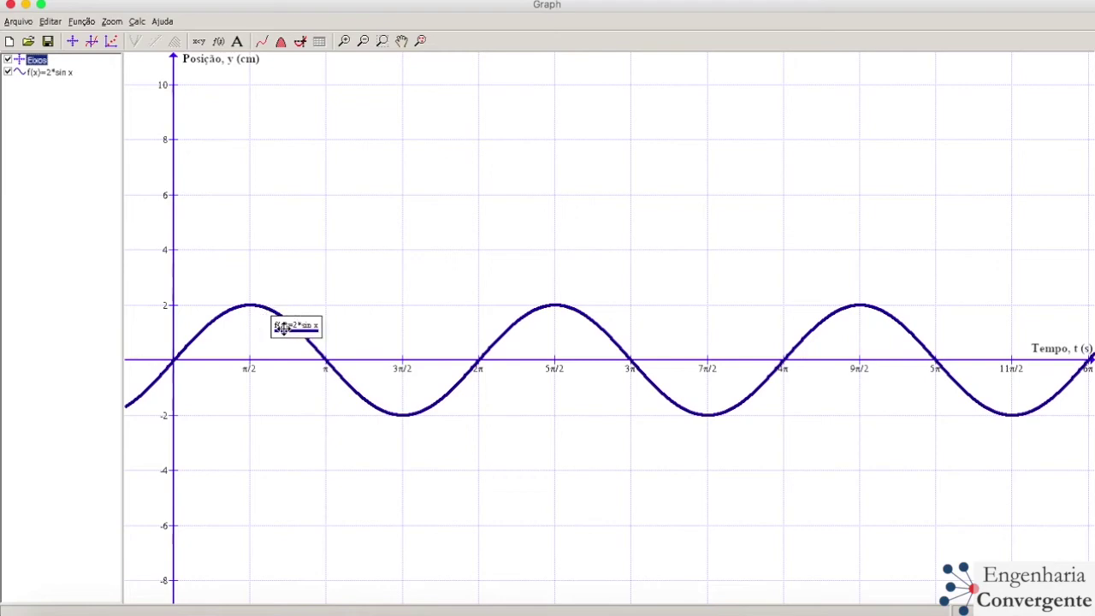
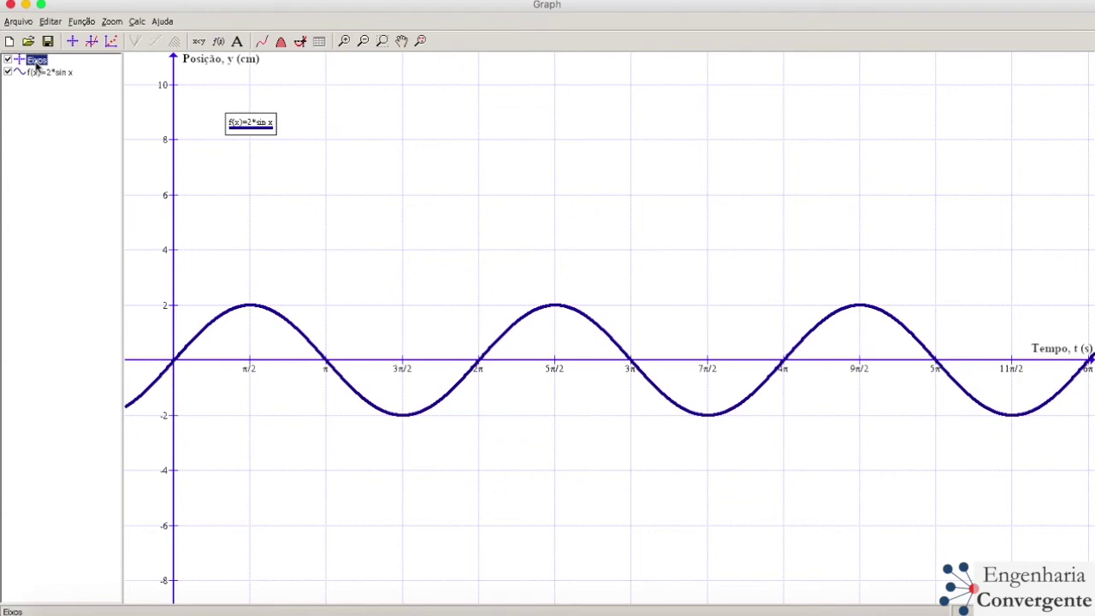
Change the colour of the graph's axes to black in the axes settings
double_click(36, 61)
left_click_drag(612, 199, 648, 77)
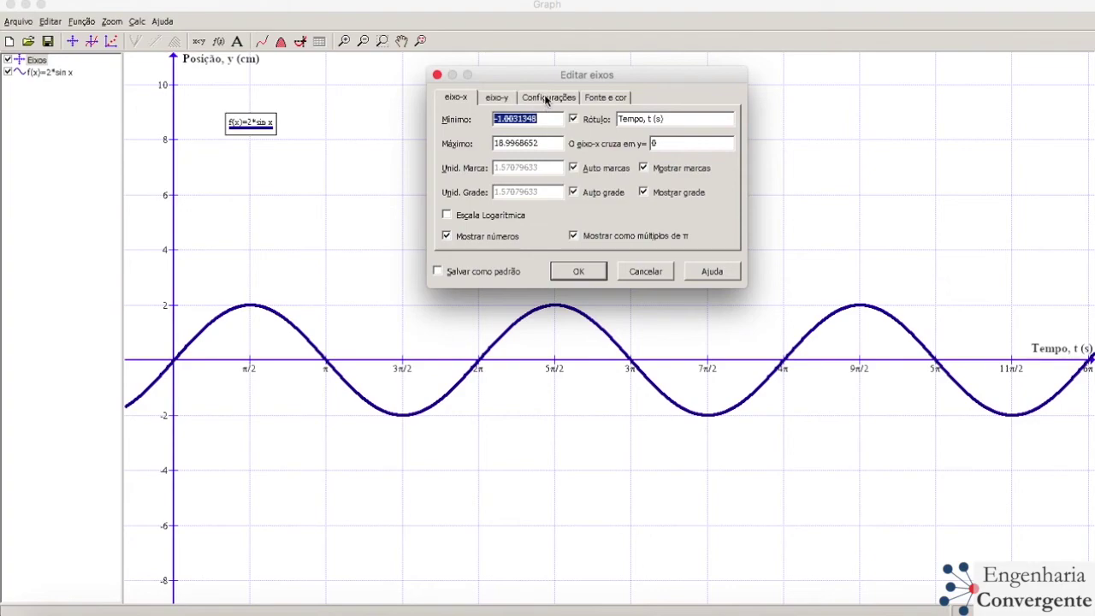
left_click(547, 98)
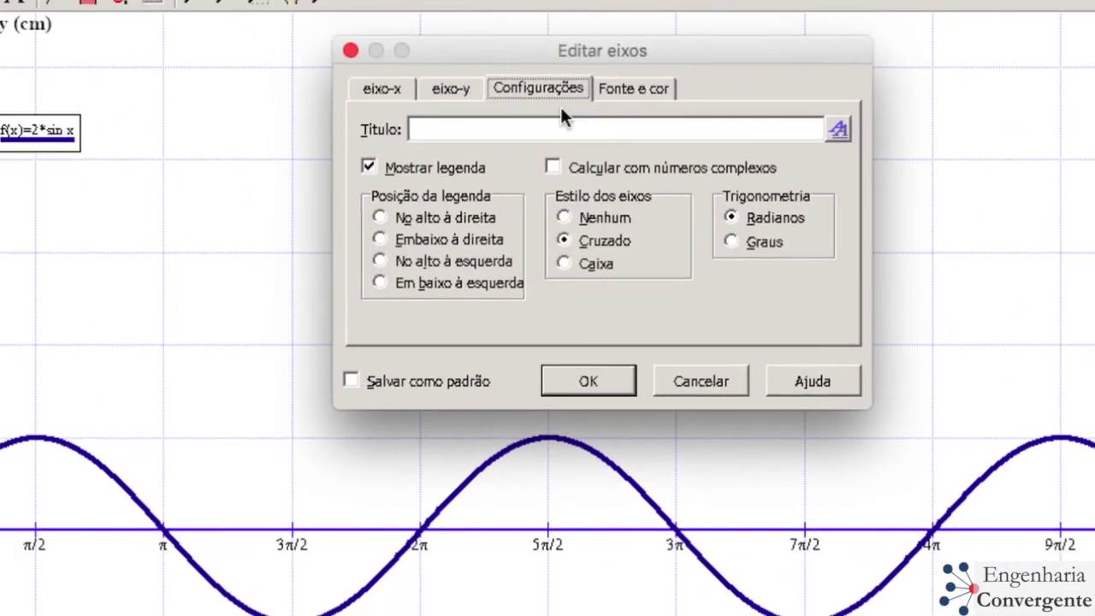
left_click_drag(604, 46, 539, 46)
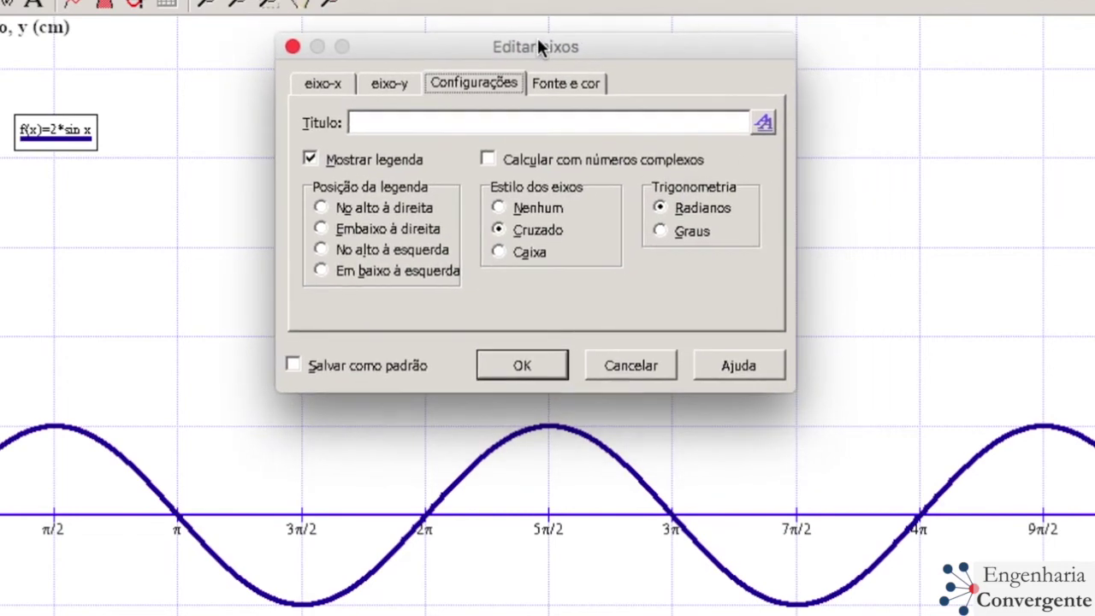
left_click(564, 79)
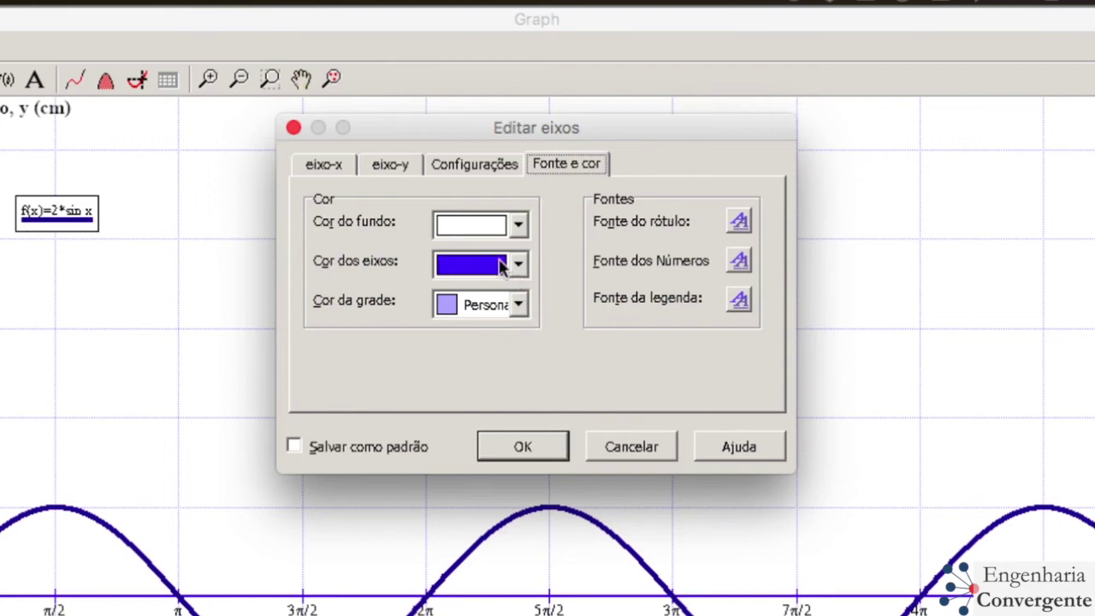
left_click(525, 269)
scroll(575, 366, "up", 2)
scroll(578, 368, "up", 3)
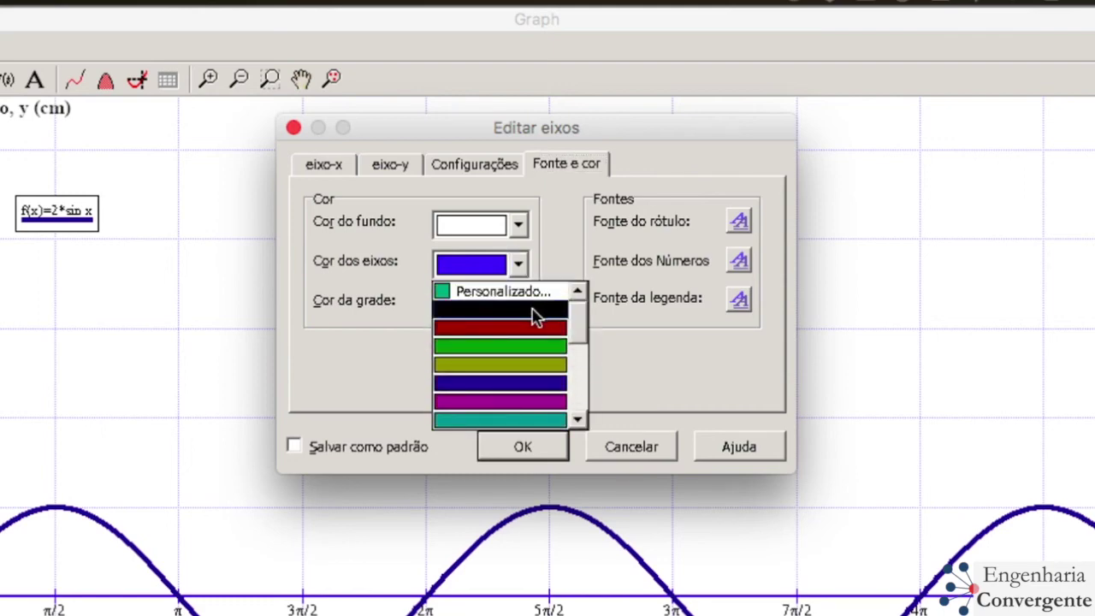
left_click(534, 310)
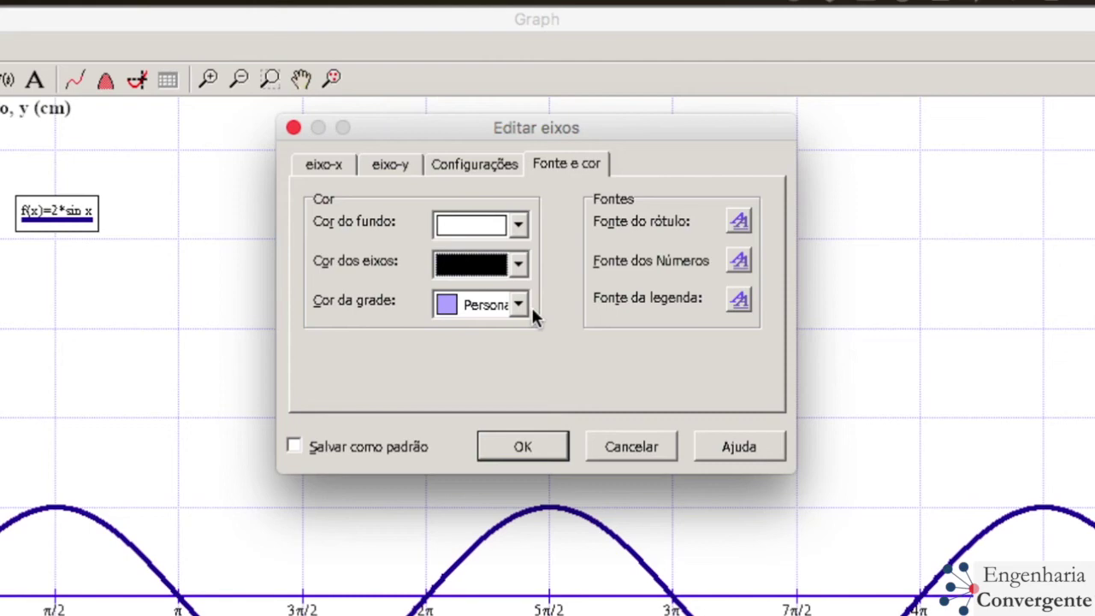
Change the grid colour of the graph to dark grey
left_click(520, 305)
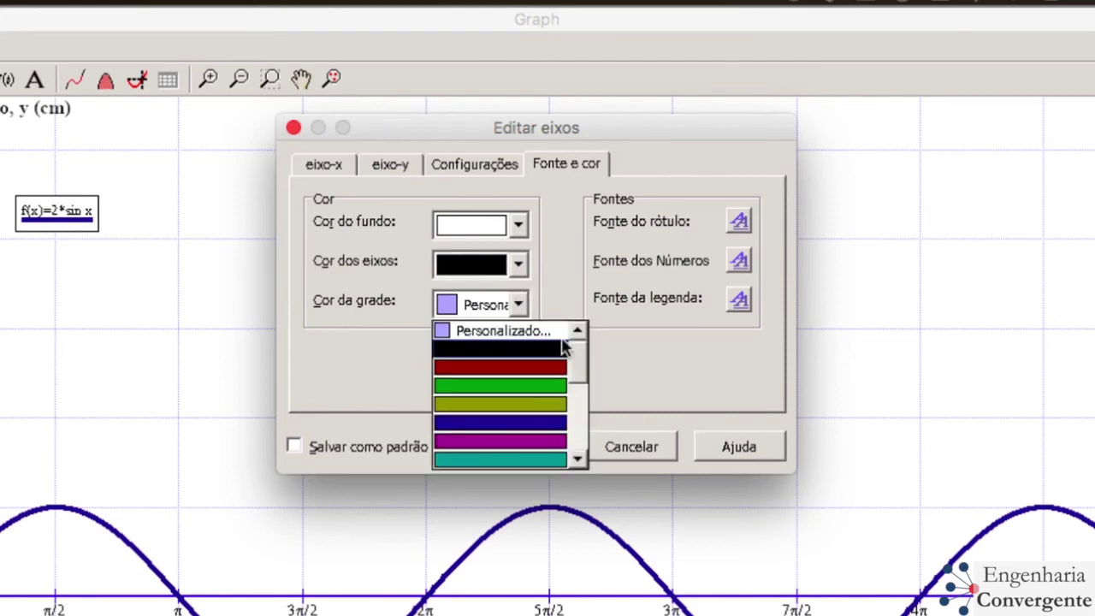
scroll(581, 365, "down", 1)
scroll(581, 364, "down", 5)
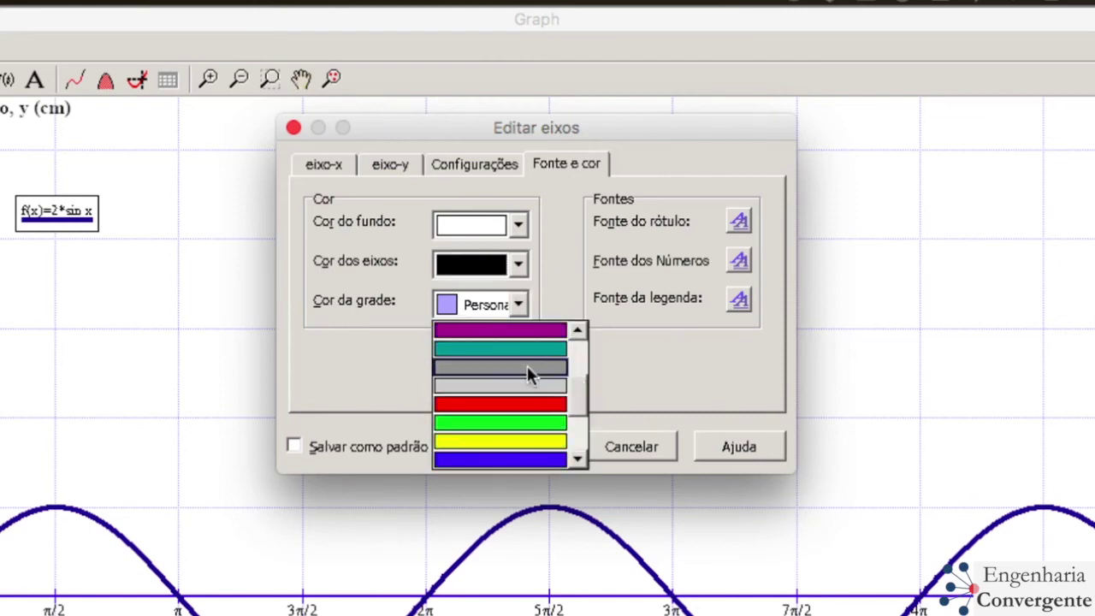
left_click(527, 368)
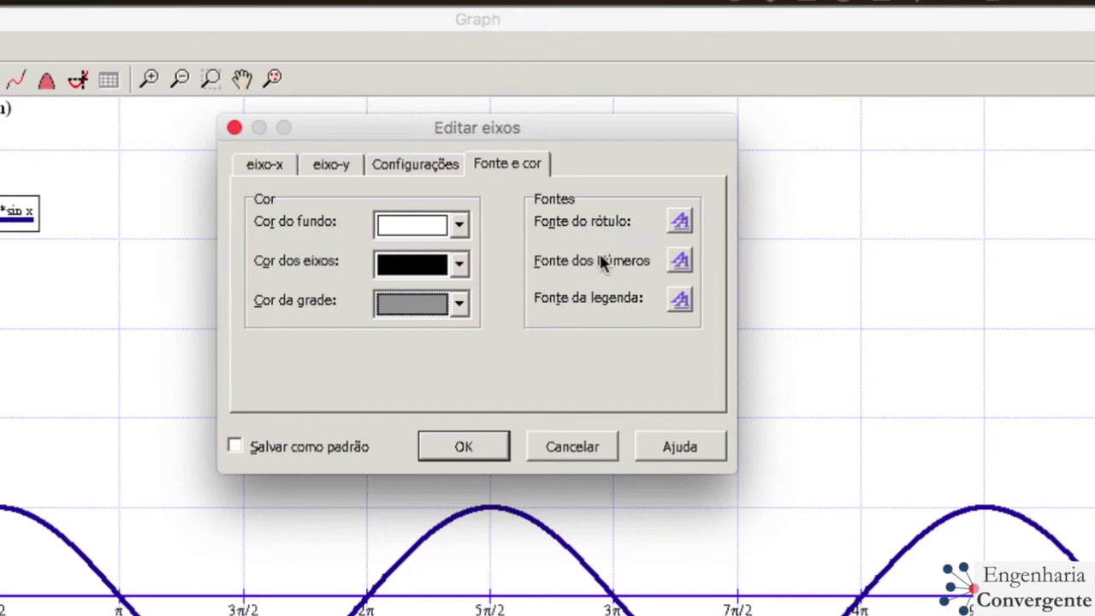
Set the axis label font to Times New Roman, bold, size 16
left_click(680, 222)
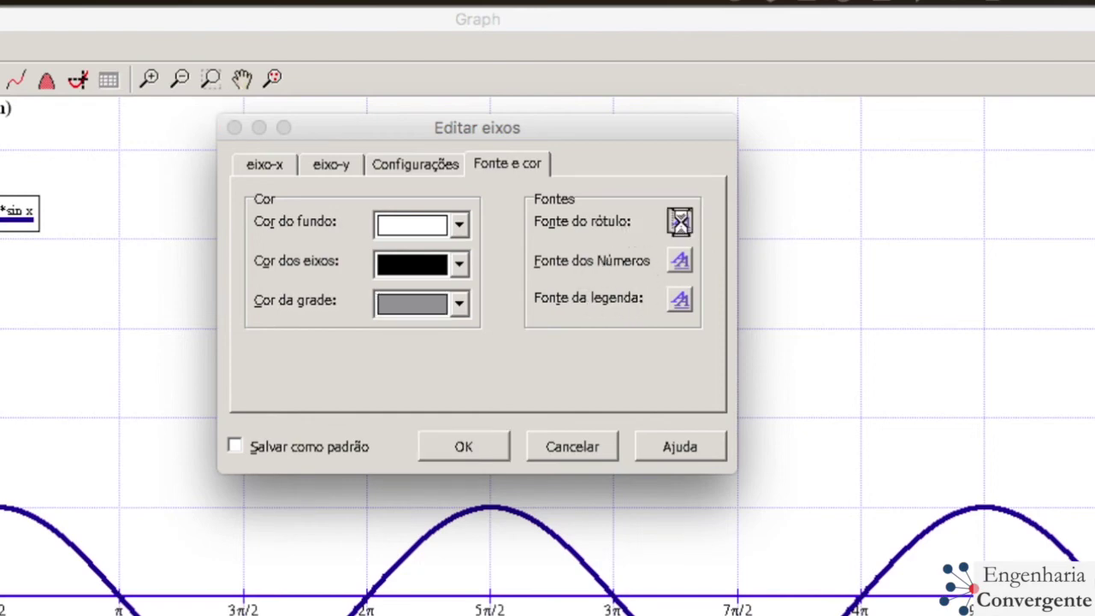
left_click_drag(578, 268, 823, 285)
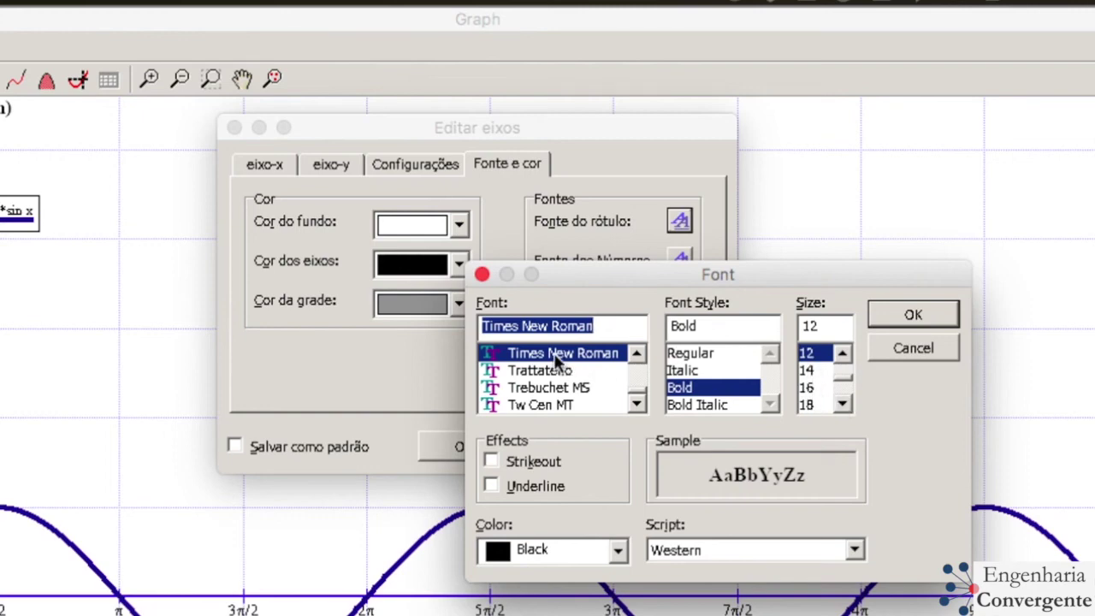
left_click(811, 388)
left_click(811, 405)
left_click(809, 389)
left_click(813, 405)
left_click(811, 389)
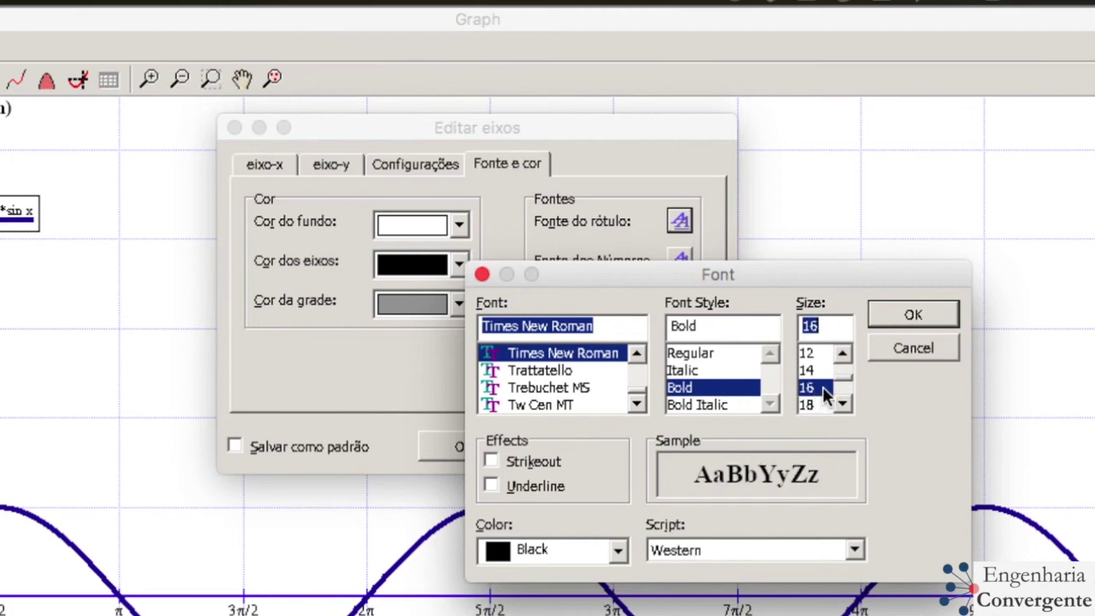
left_click(913, 314)
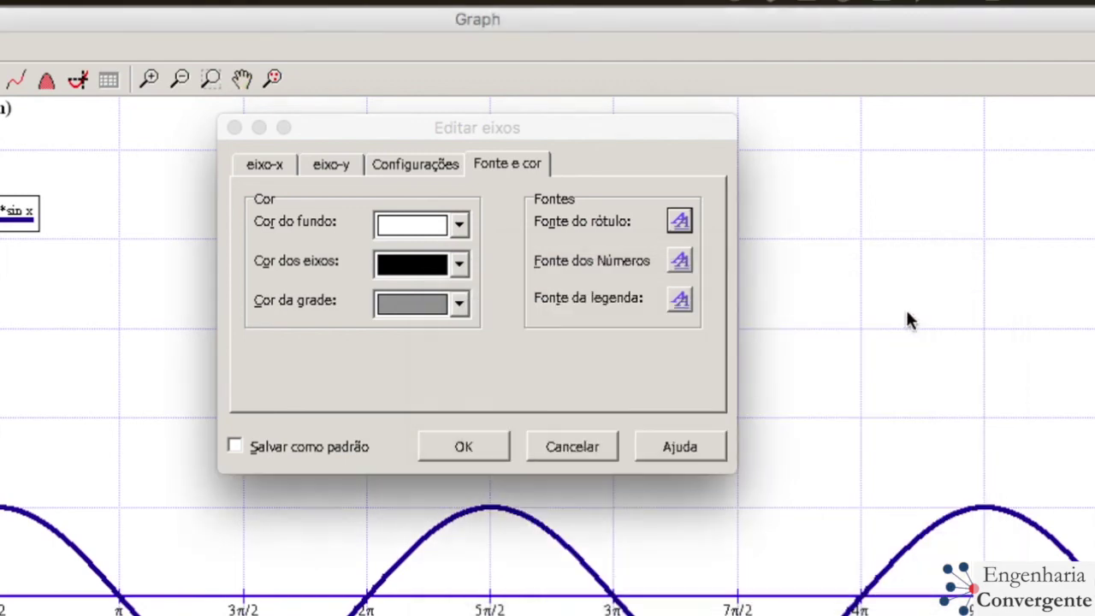
Increase the font size of the axis numbers, keeping Times New Roman in regular style
left_click(680, 260)
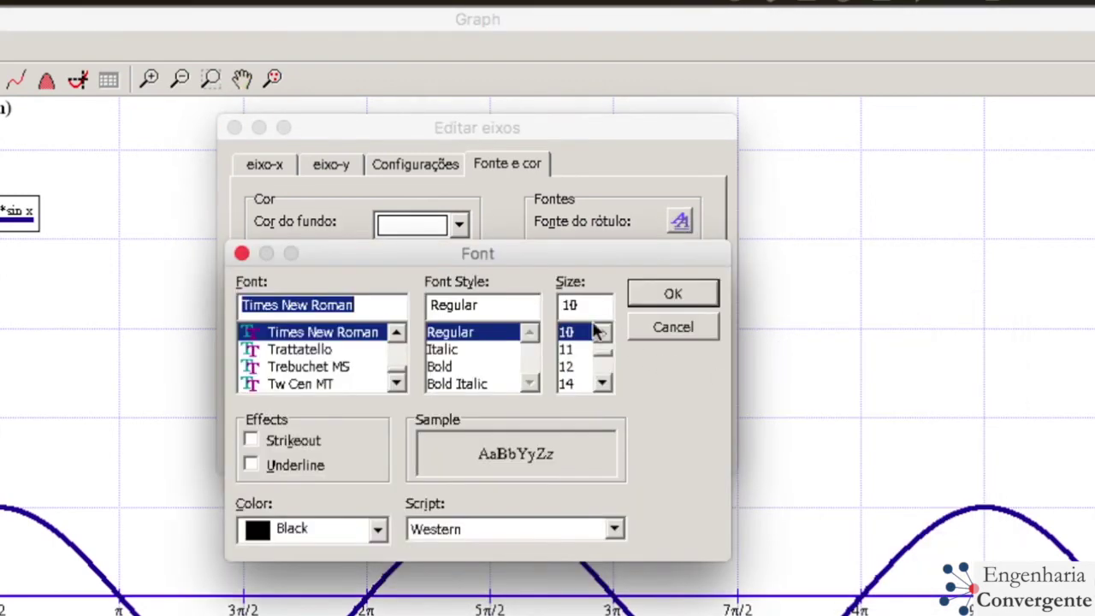
left_click(602, 385)
left_click(603, 385)
left_click(601, 384)
left_click(567, 349)
left_click(674, 291)
Set the legend font to Times New Roman, regular, size 16, and apply the axes settings
left_click(680, 299)
left_click(604, 384)
left_click(604, 384)
left_click(604, 384)
left_click(604, 384)
left_click(569, 367)
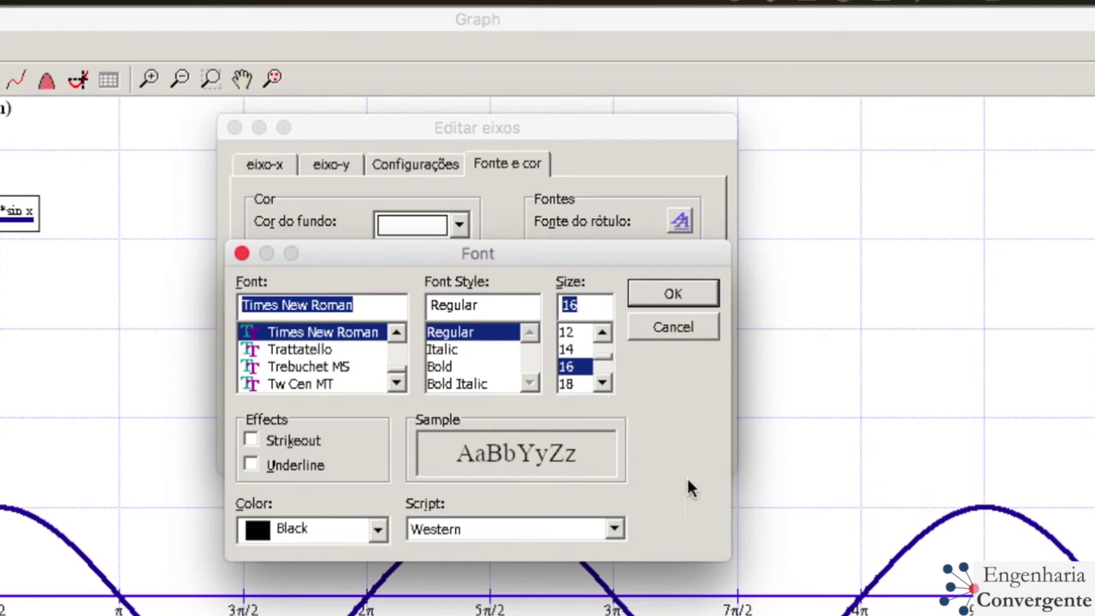
left_click(674, 293)
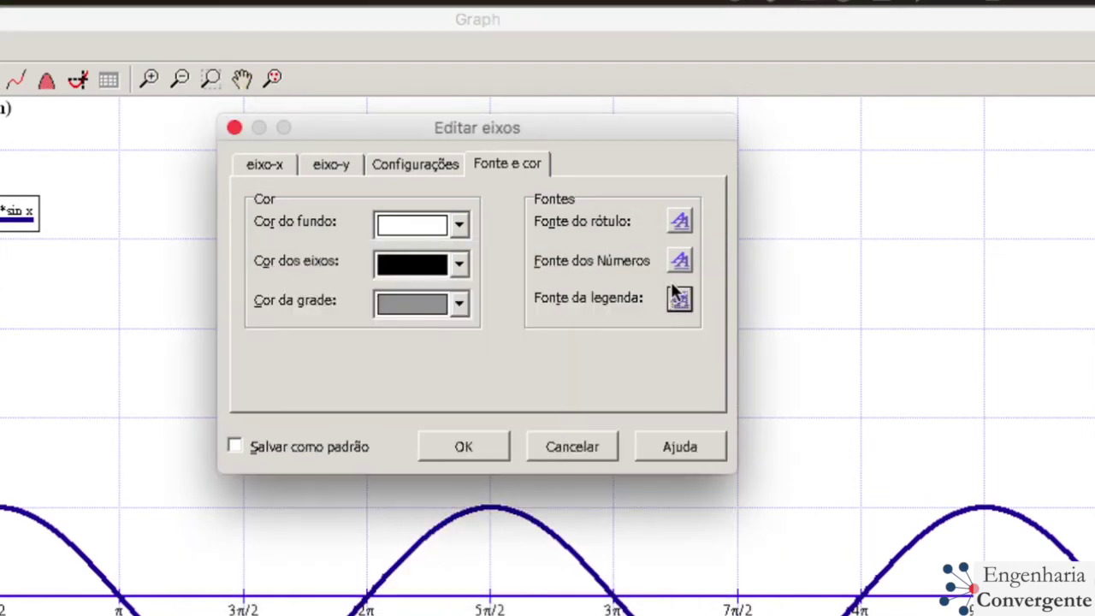
left_click(475, 445)
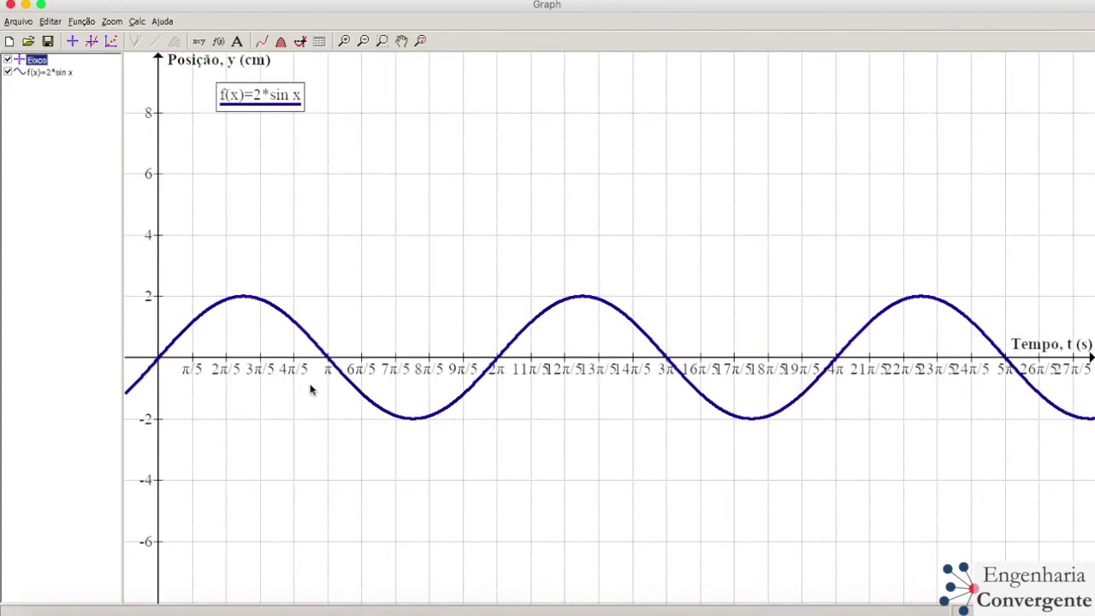
Reframe the plot so the sine curve runs from just before the origin to just past 3π with readable, non-overlapping axis numbers
left_click(313, 389)
scroll(481, 290, "up", 3)
left_click(402, 40)
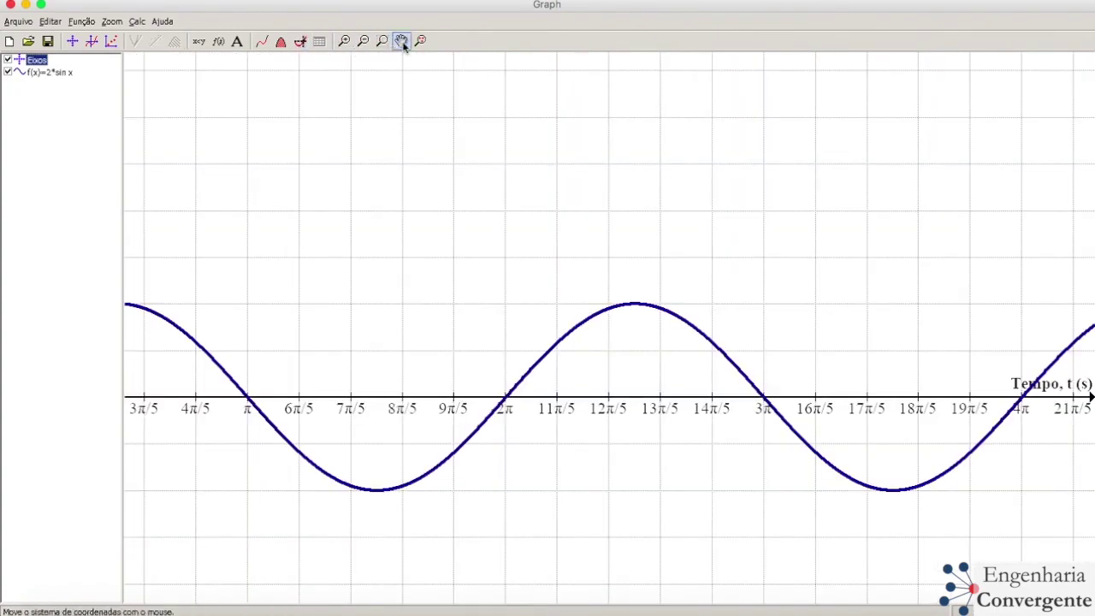
left_click_drag(333, 191, 705, 132)
scroll(598, 174, "up", 3)
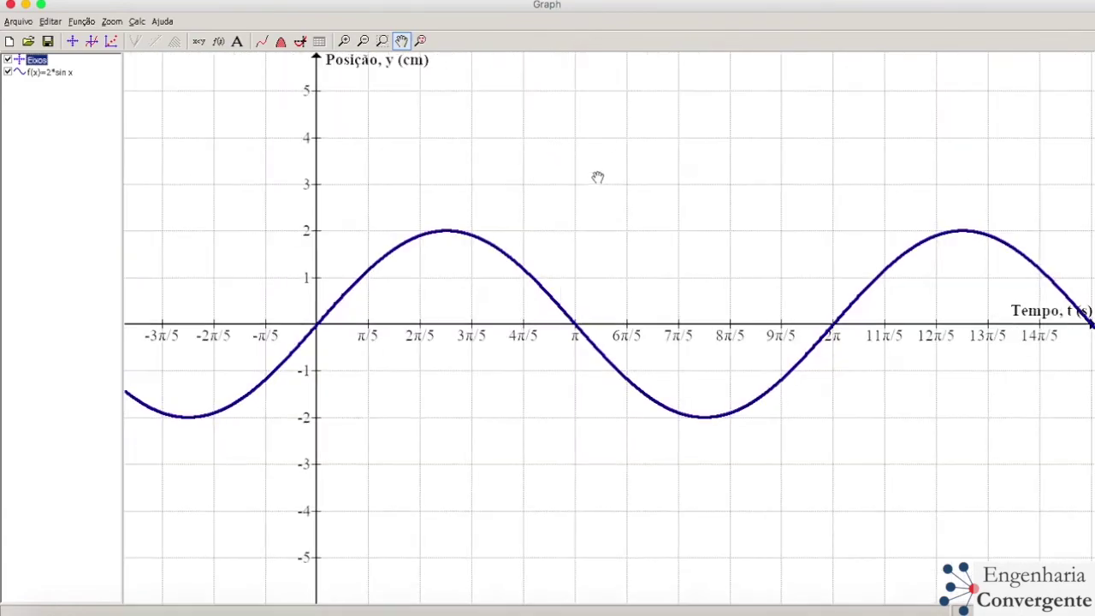
scroll(575, 213, "up", 2)
left_click_drag(514, 260, 559, 188)
scroll(559, 188, "up", 1)
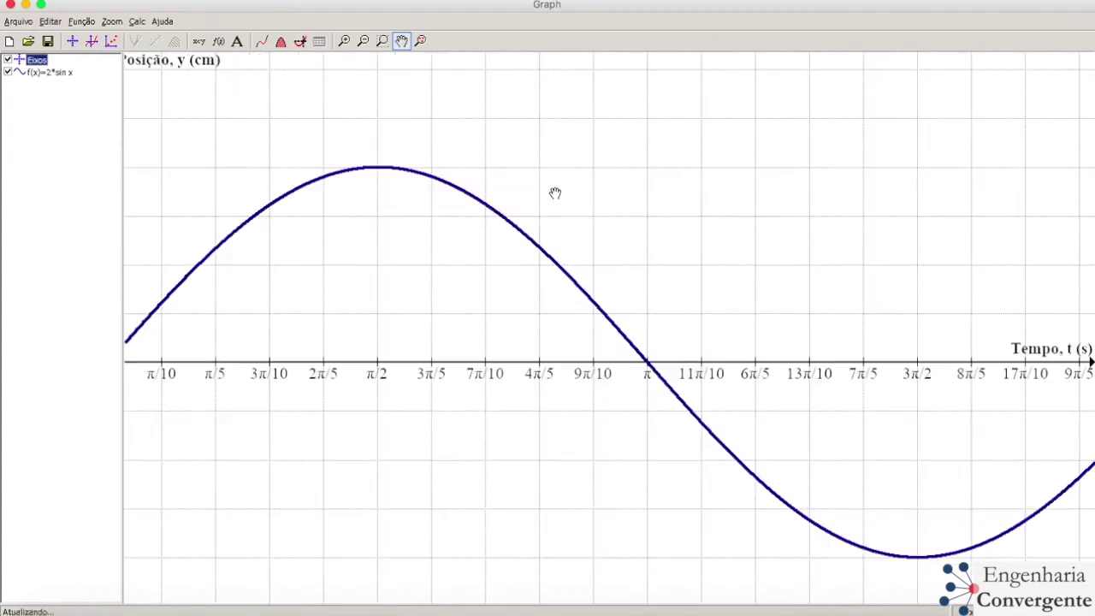
scroll(553, 193, "down", 1)
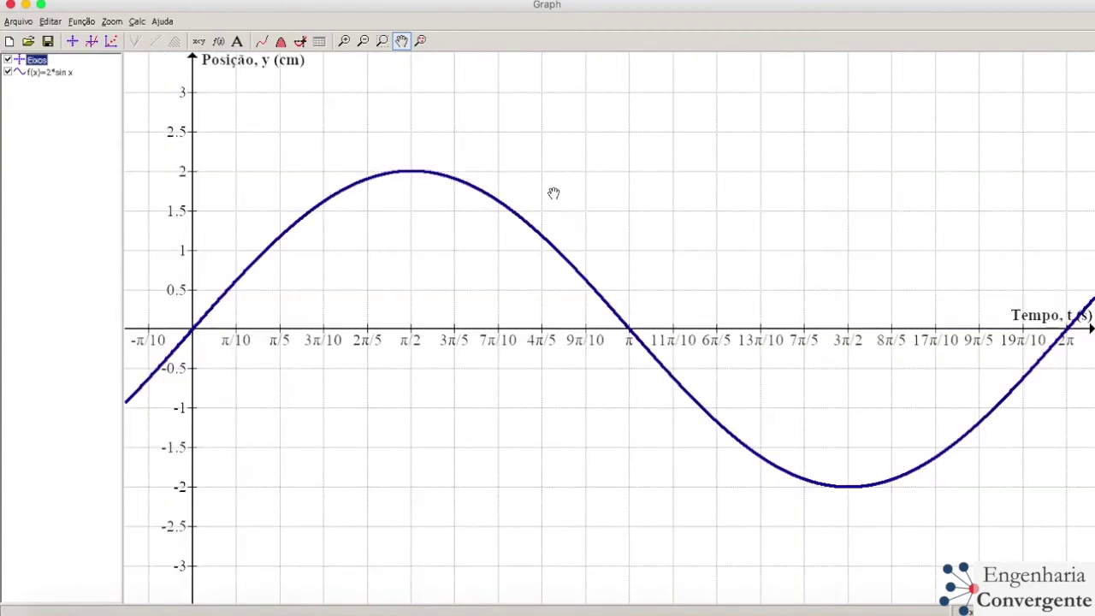
scroll(552, 195, "up", 3)
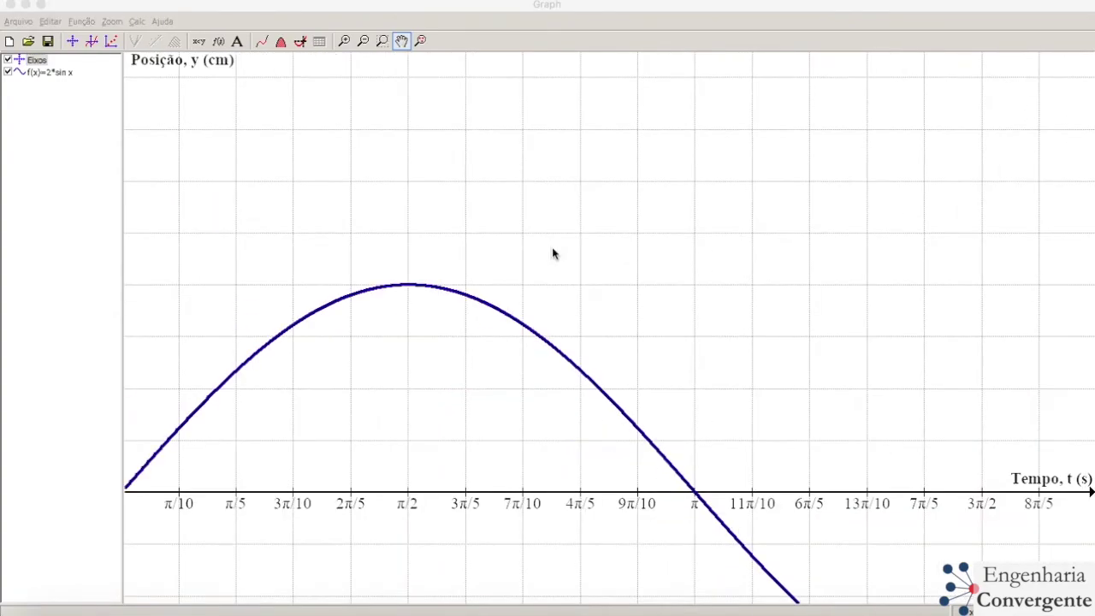
left_click(553, 254)
scroll(554, 254, "down", 9)
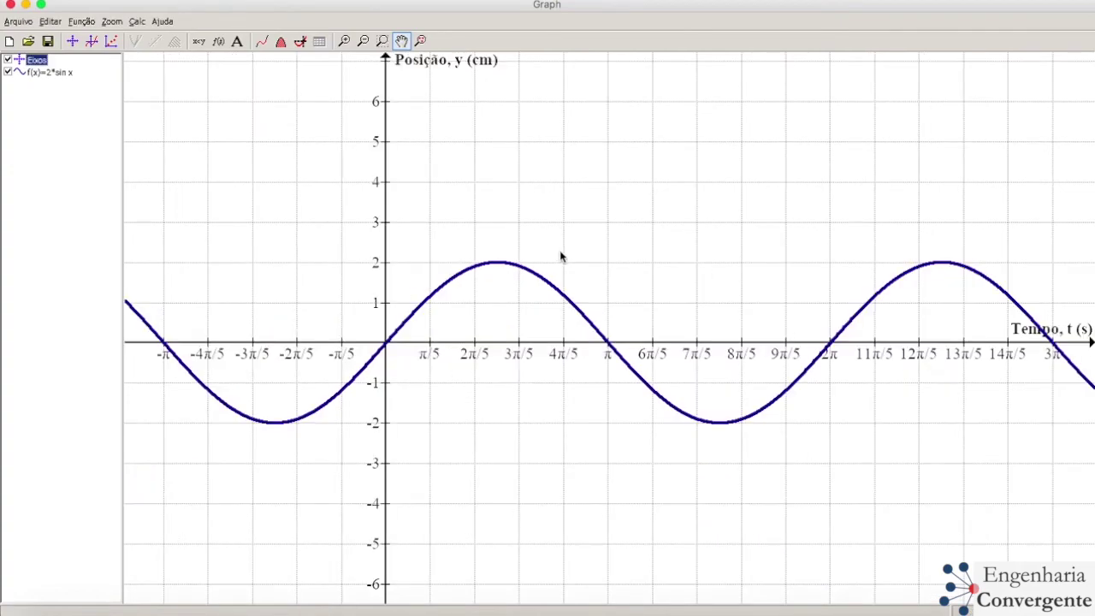
scroll(561, 257, "up", 2)
scroll(560, 256, "up", 1)
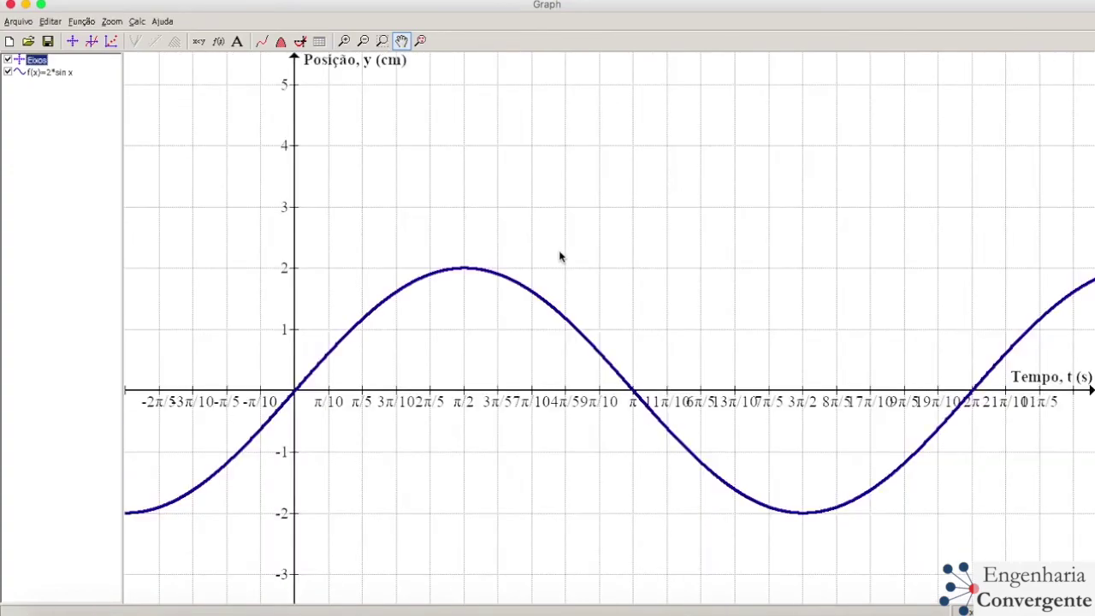
scroll(560, 257, "down", 1)
left_click_drag(665, 249, 480, 254)
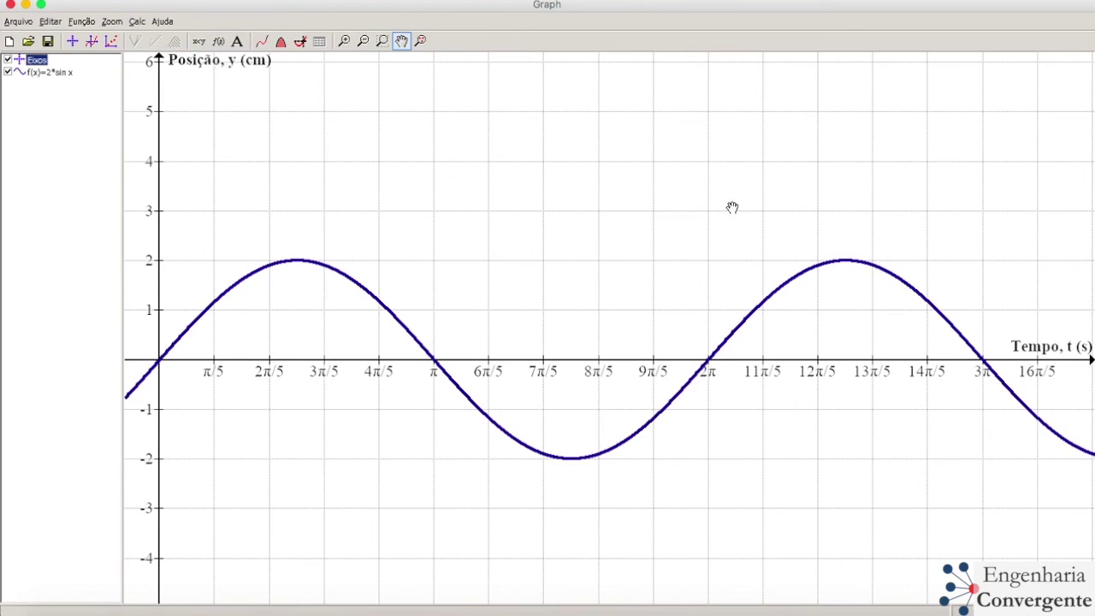
Copy the graph as an OLE image, switch to Microsoft Word and create a blank document in an enlarged window
left_click(50, 22)
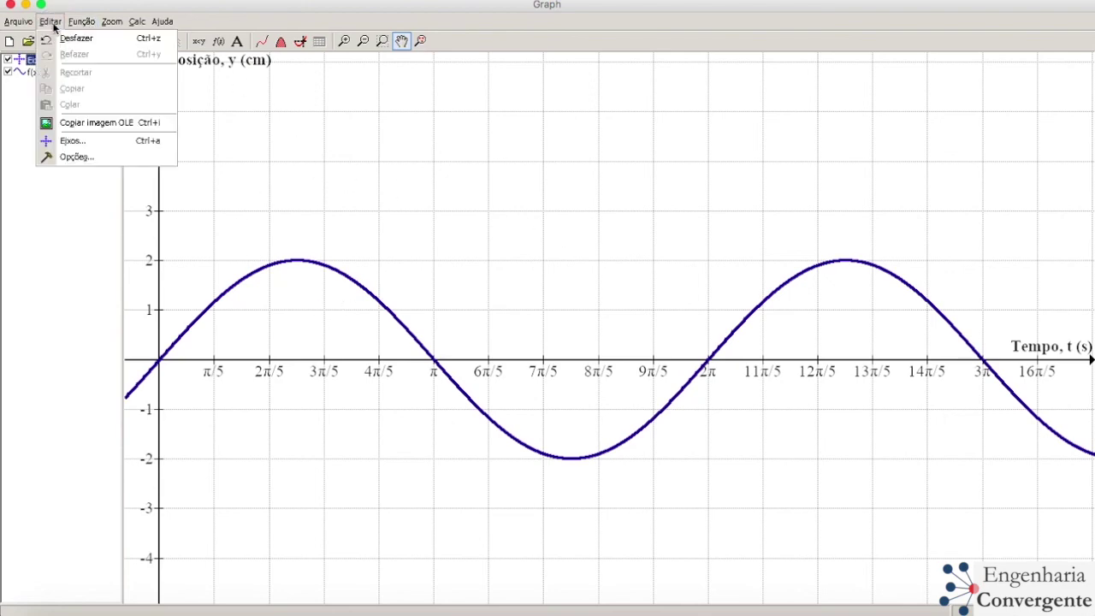
left_click(86, 122)
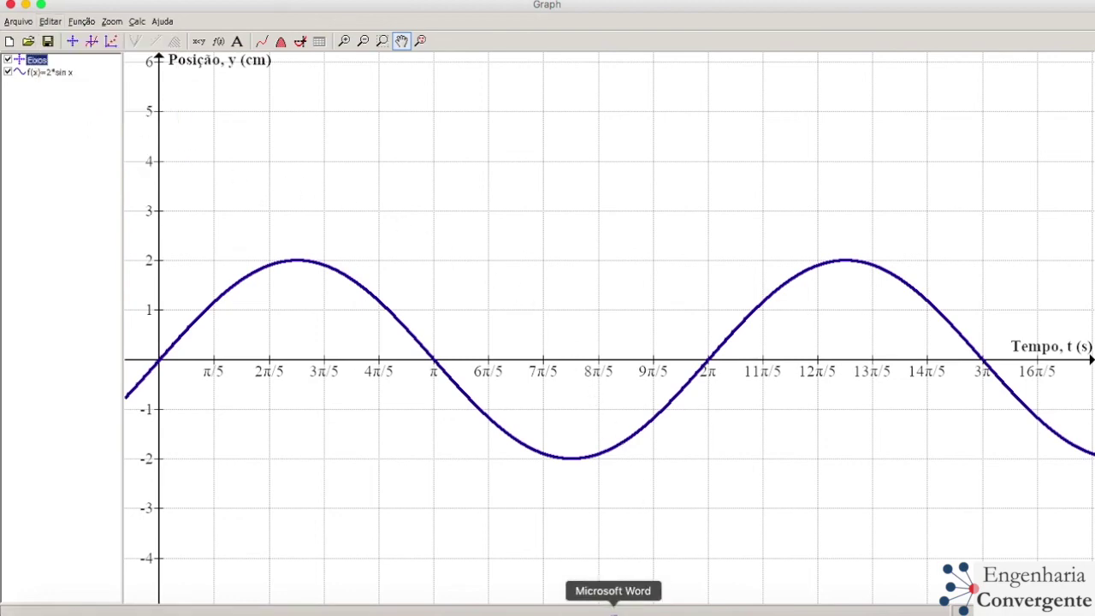
left_click(625, 611)
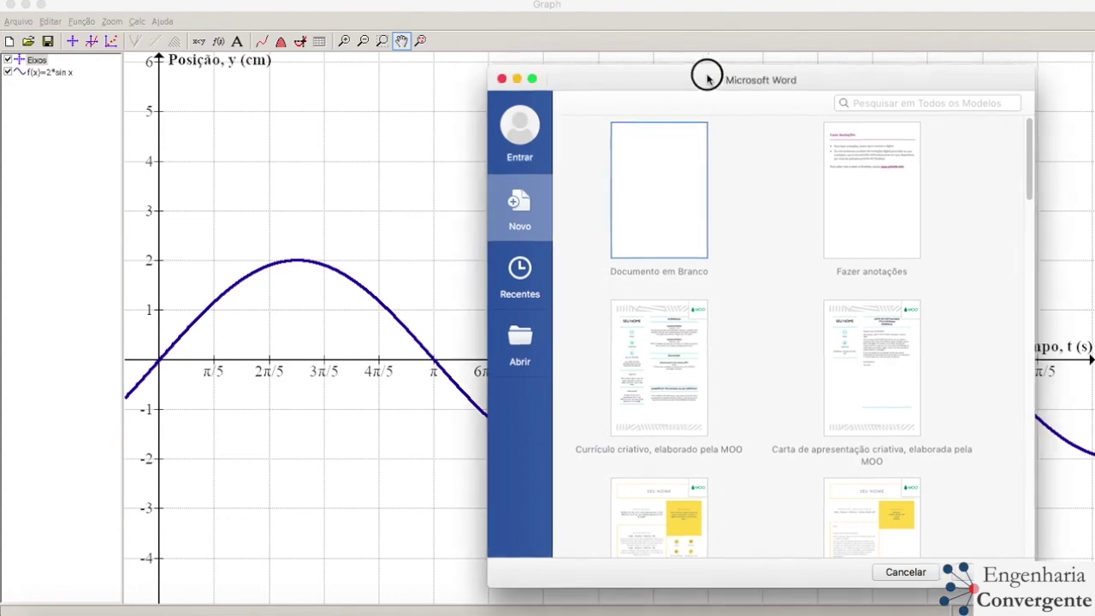
left_click_drag(707, 74, 557, 74)
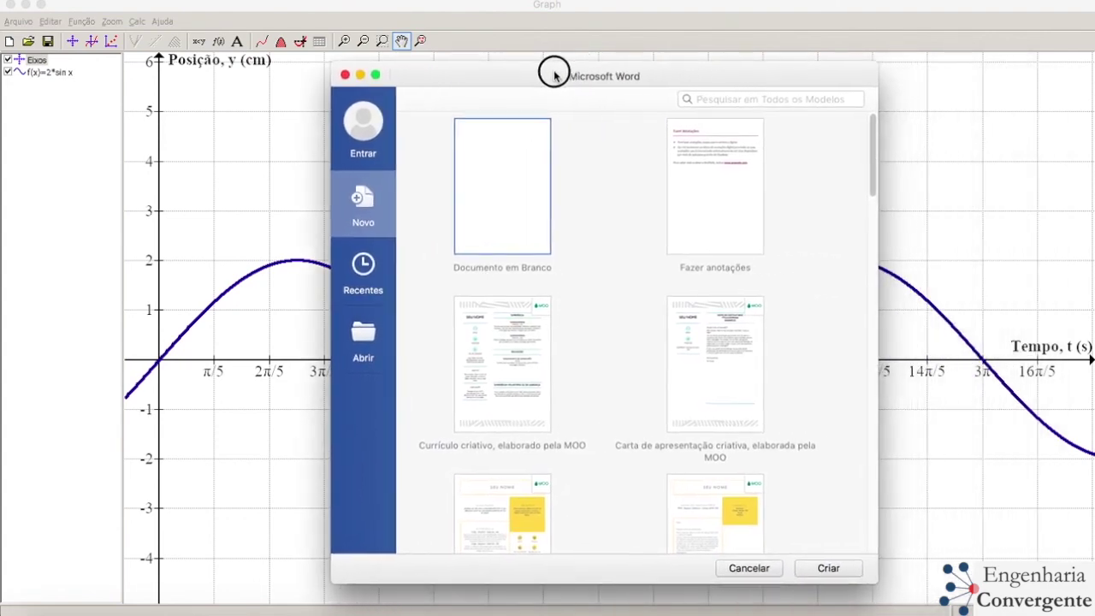
double_click(510, 177)
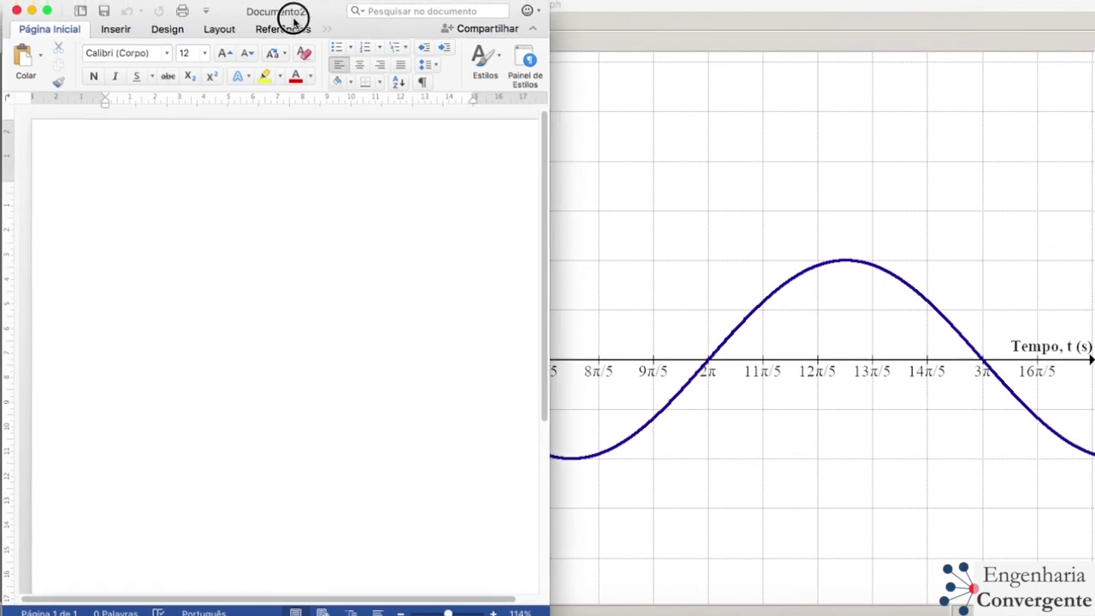
double_click(294, 19)
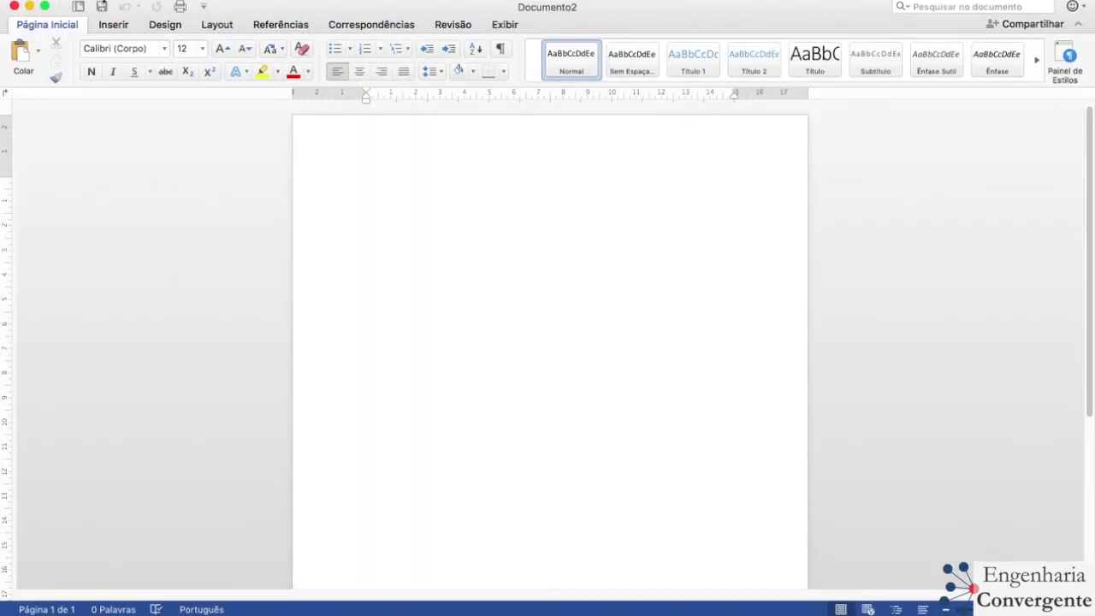
Paste the graph image into the blank document and resize it proportionally to span the width between the margins
right_click(385, 180)
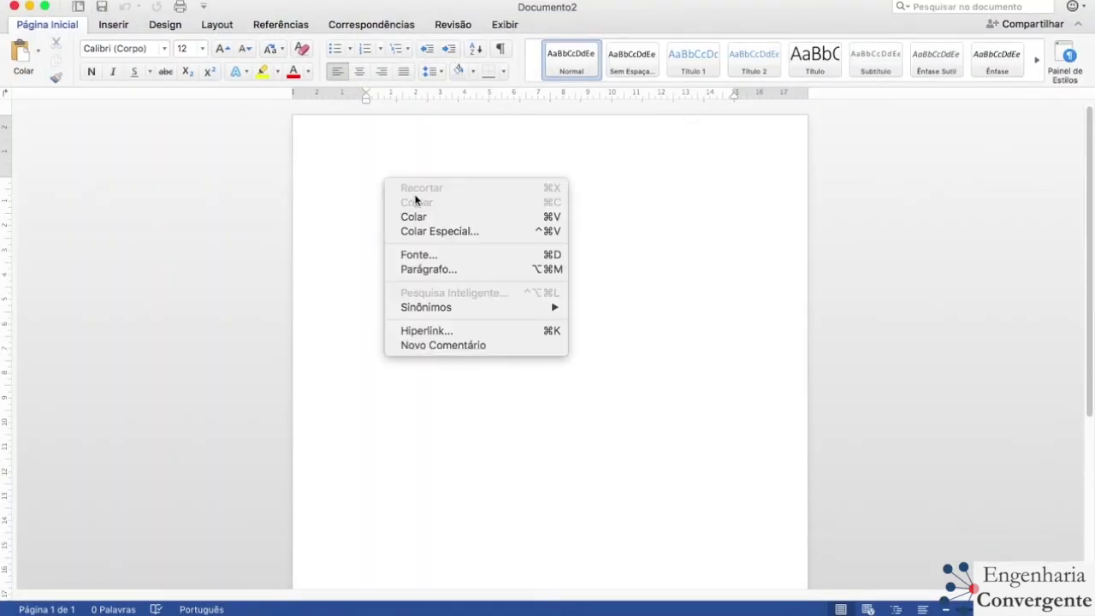
left_click(448, 221)
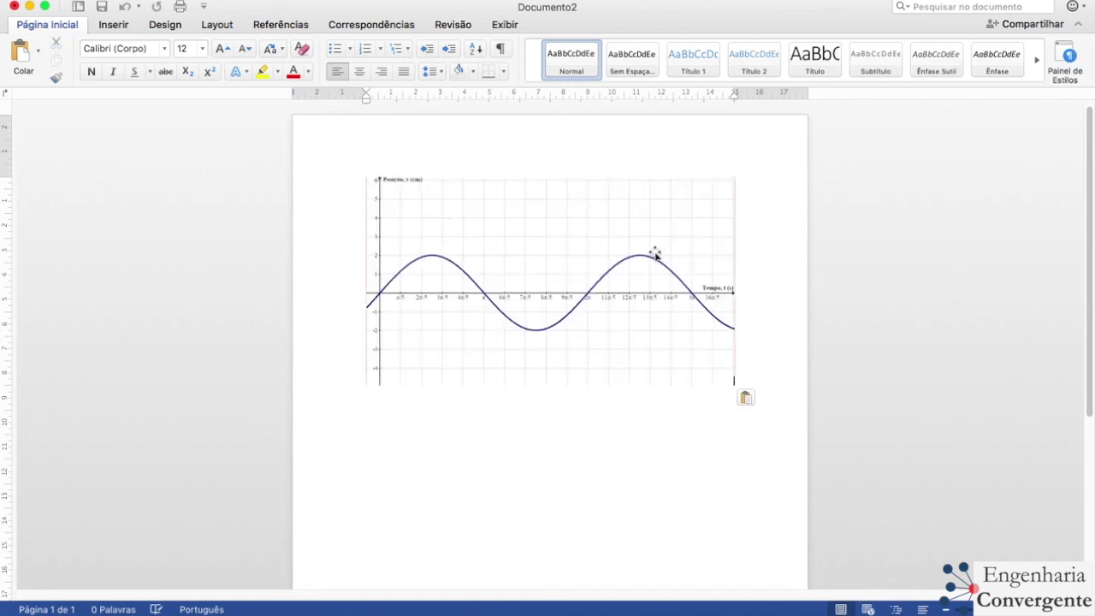
left_click(631, 267)
left_click_drag(735, 387, 779, 412)
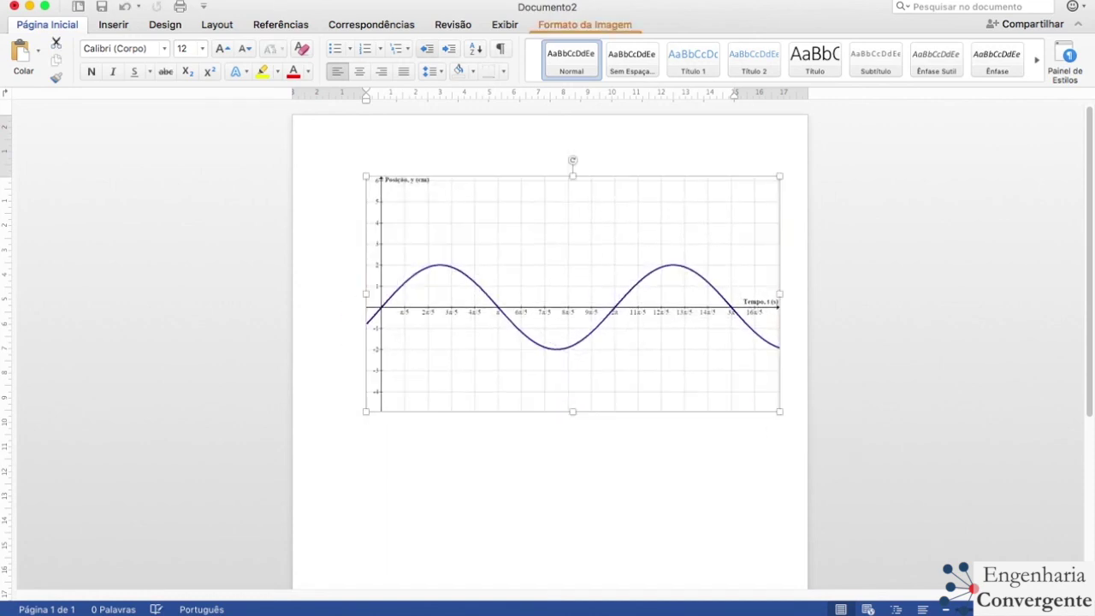
left_click_drag(779, 412, 734, 384)
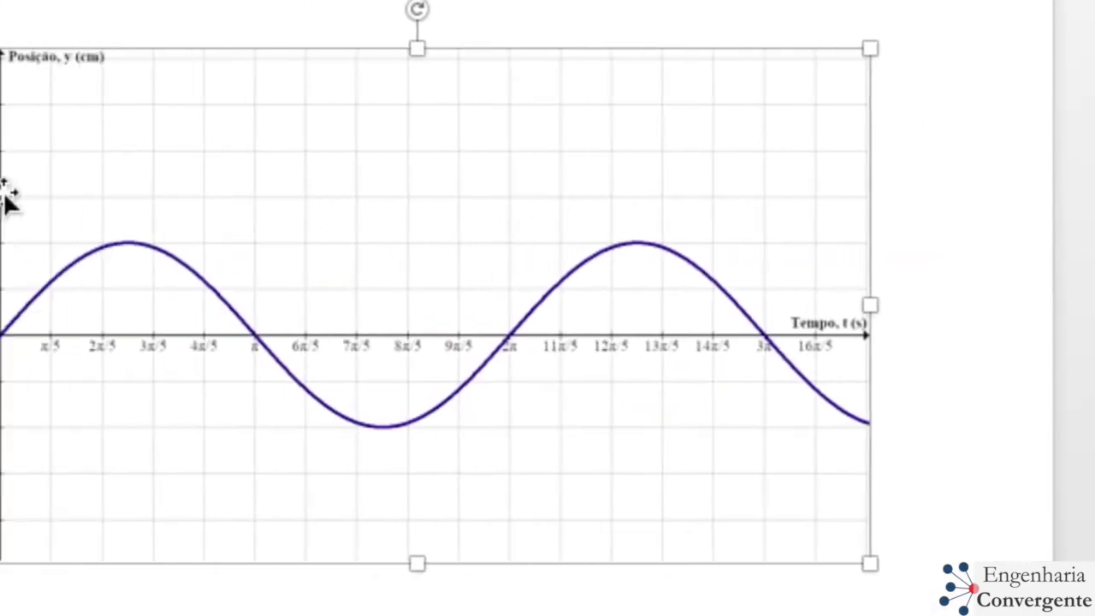
Deselect the graph image and start a centred text line directly below it
left_click(68, 175)
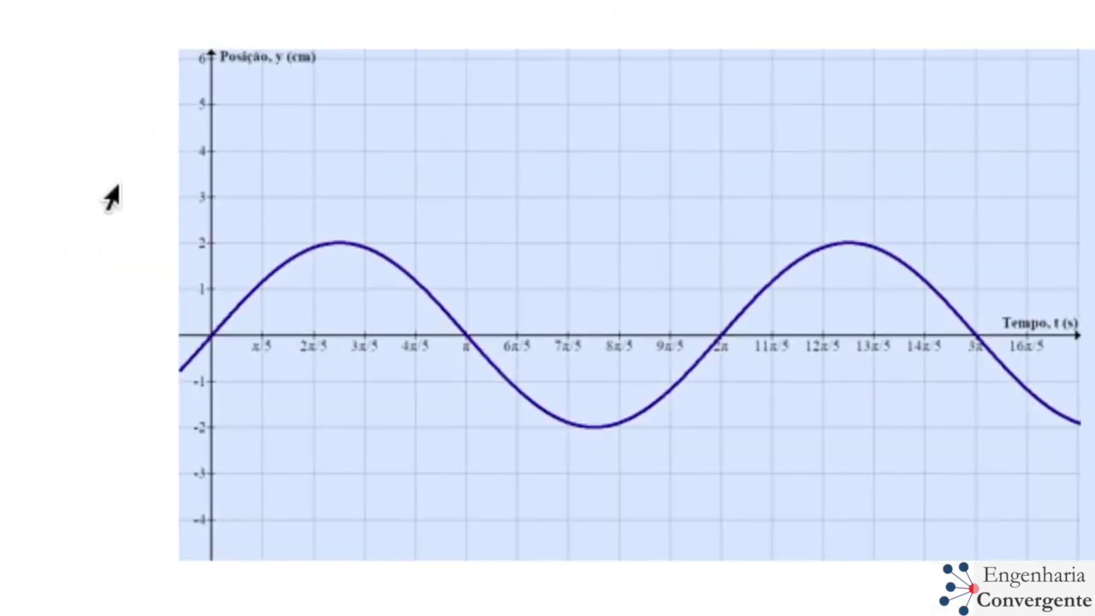
left_click(313, 48)
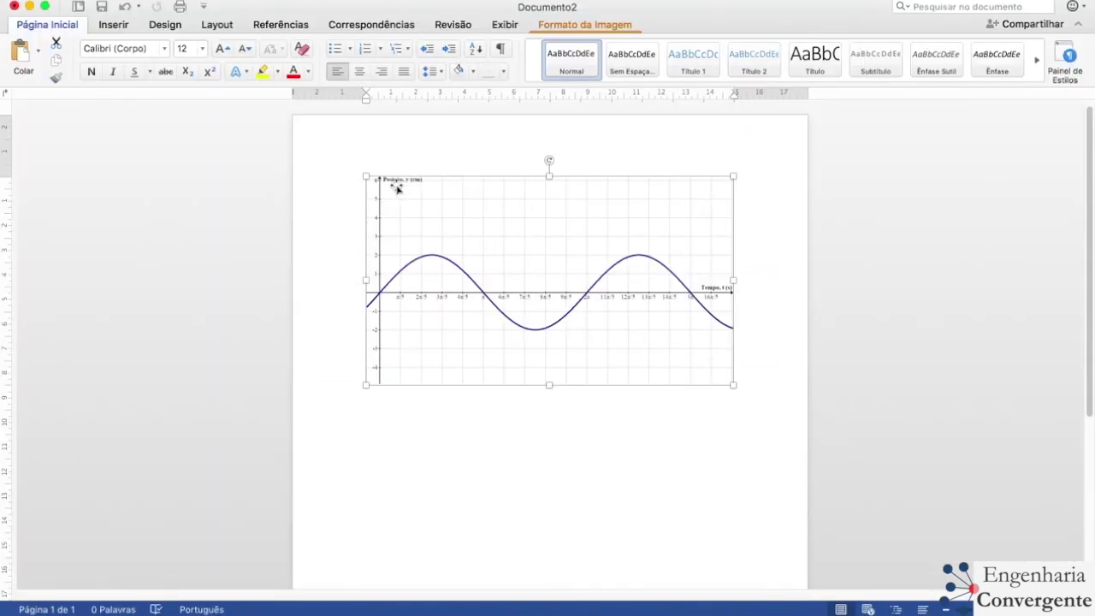
left_click(757, 424)
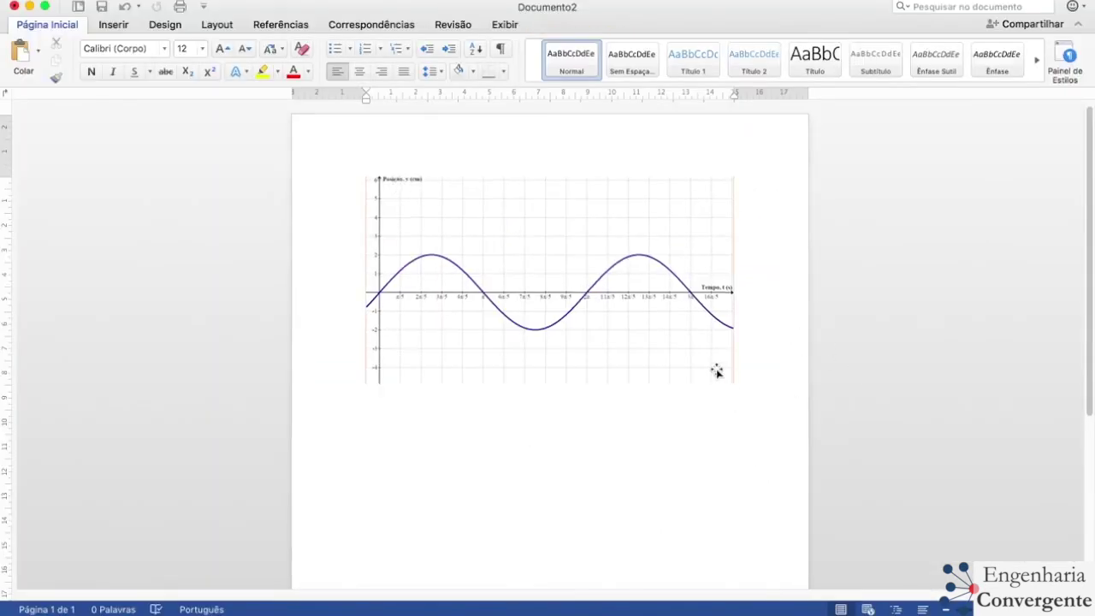
scroll(717, 369, "up", 5)
scroll(716, 370, "up", 5)
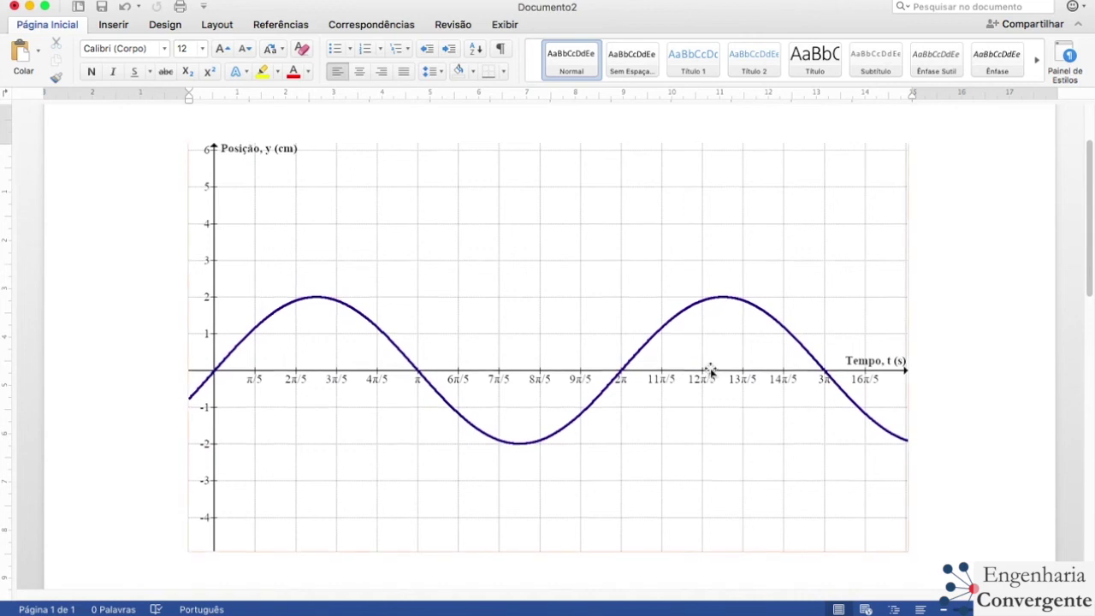
scroll(854, 360, "down", 2)
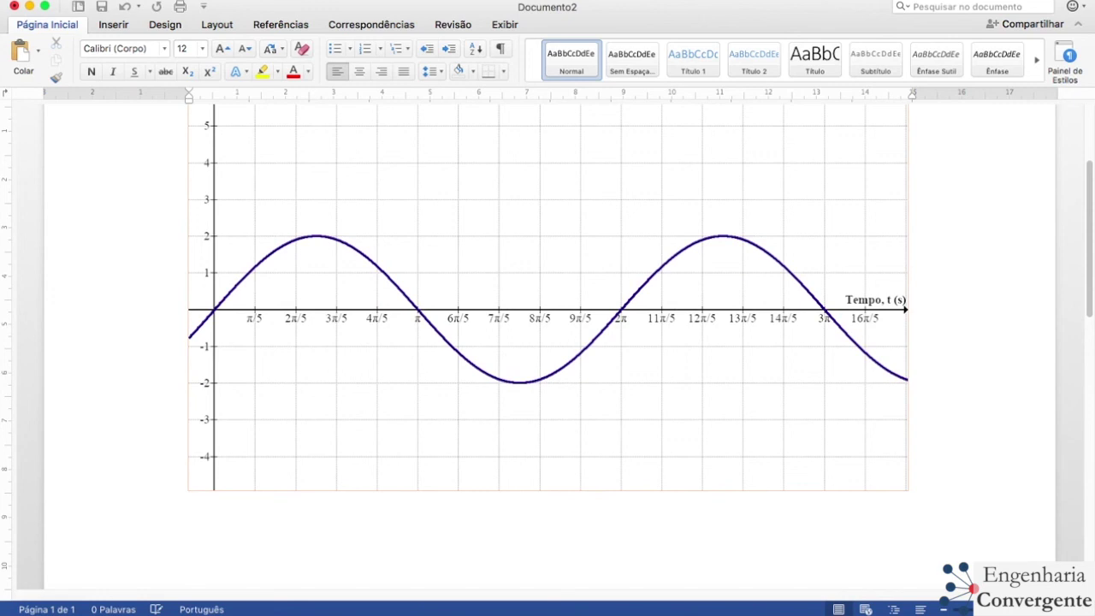
left_click(360, 71)
scroll(549, 329, "up", 1)
scroll(549, 328, "up", 1)
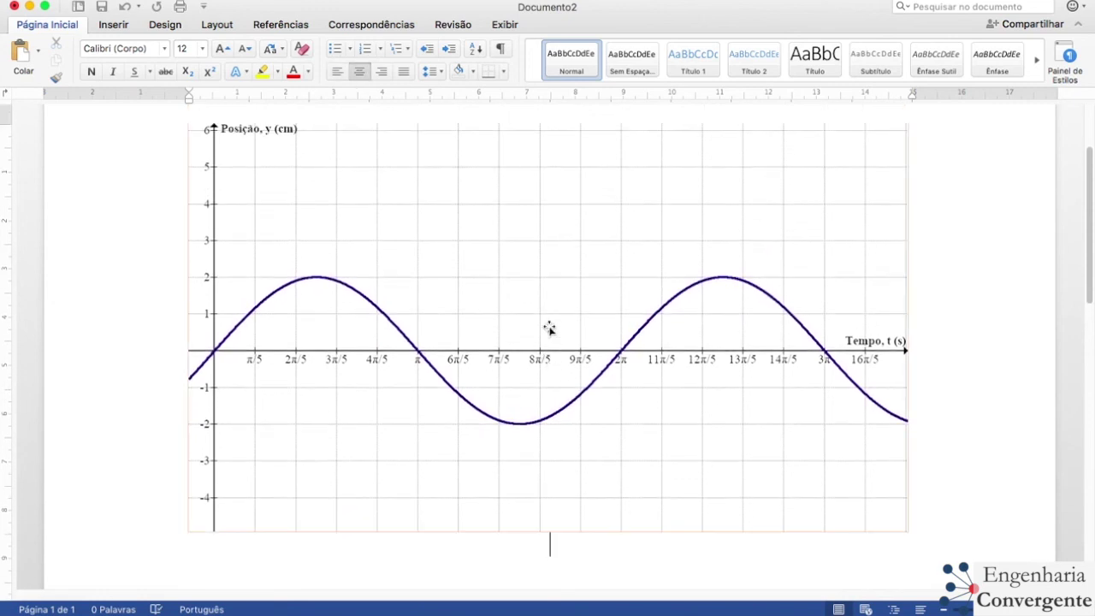
Write the caption "Figura 1: Gráfico da posição do corpo em função do tempo para ...." beneath the graph
type("Figura1")
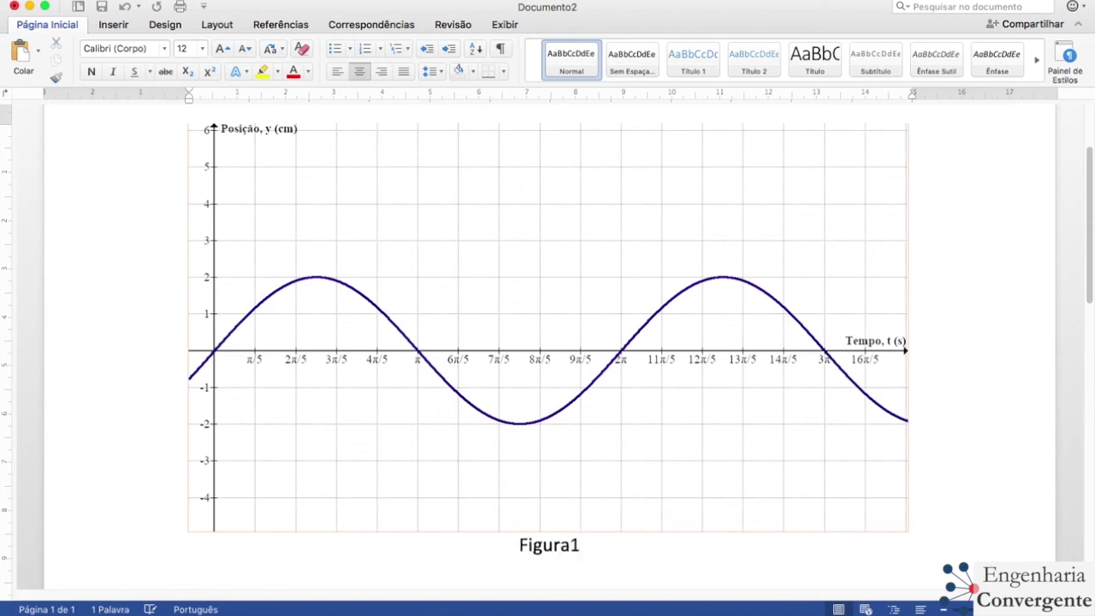
key("BackSpace")
type("1")
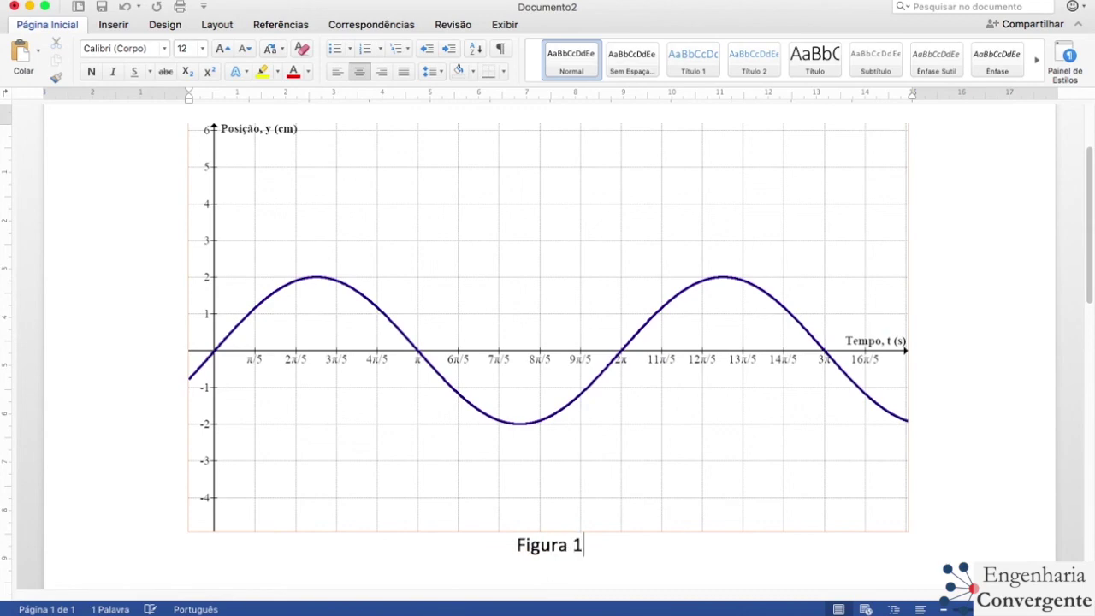
type(": Gráfico da ")
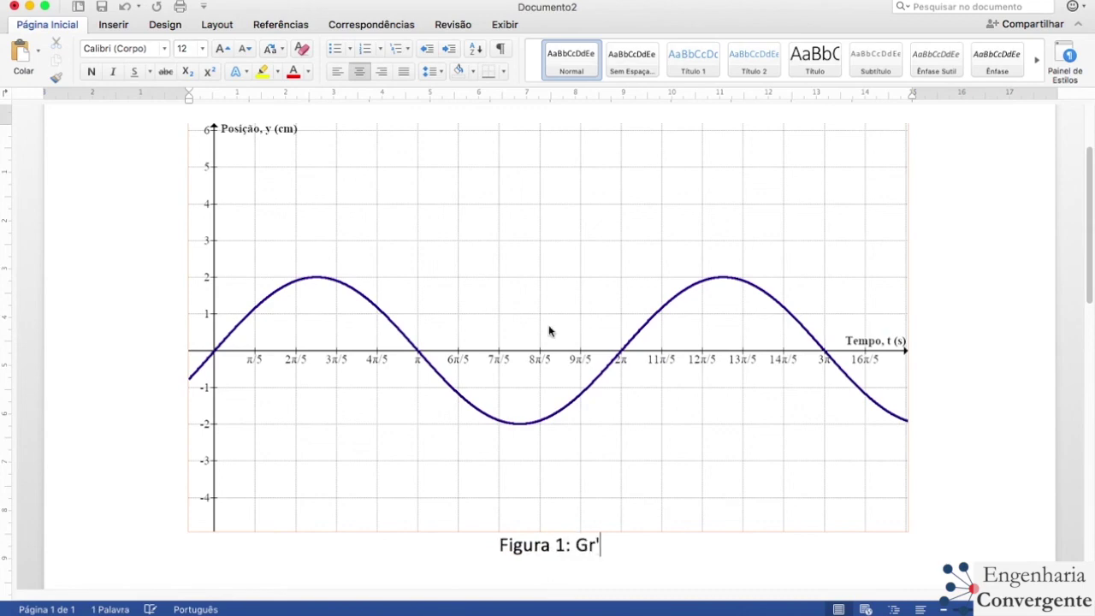
type("posi")
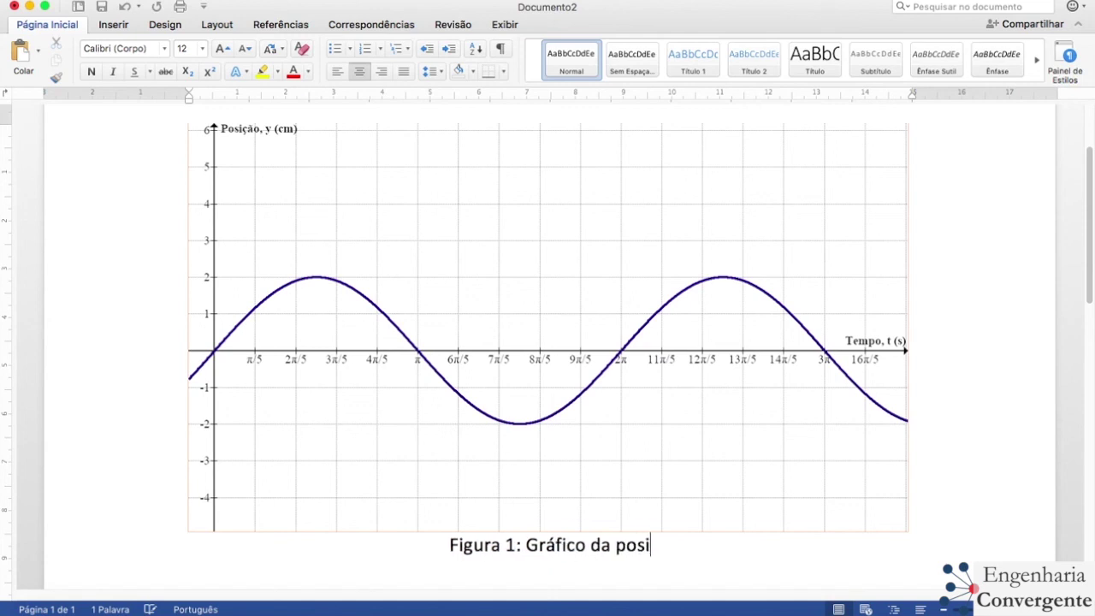
type("ção do ")
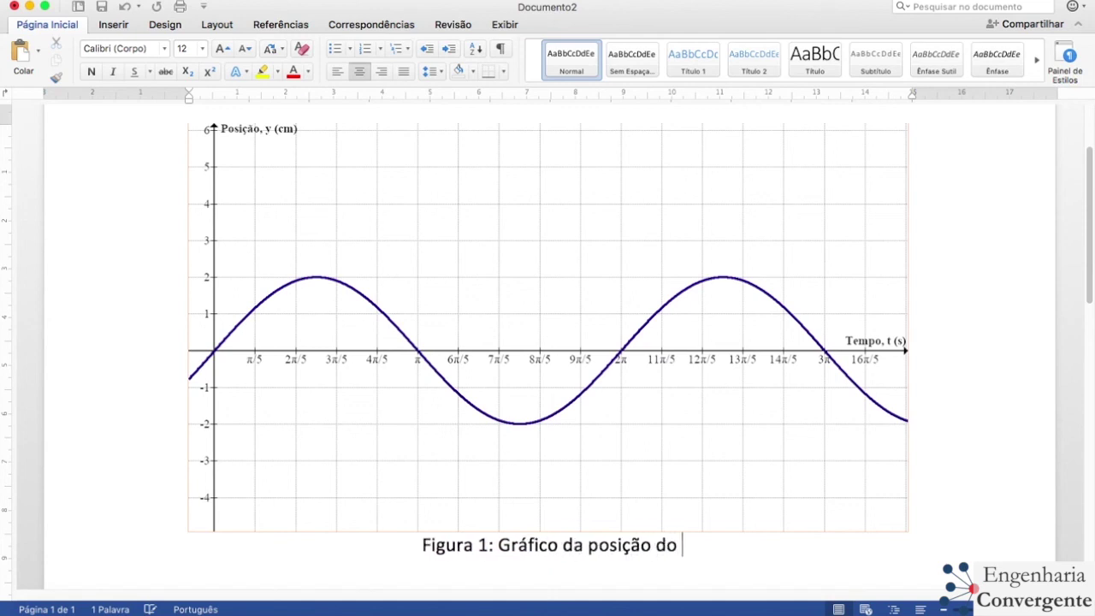
type("corpo em fun")
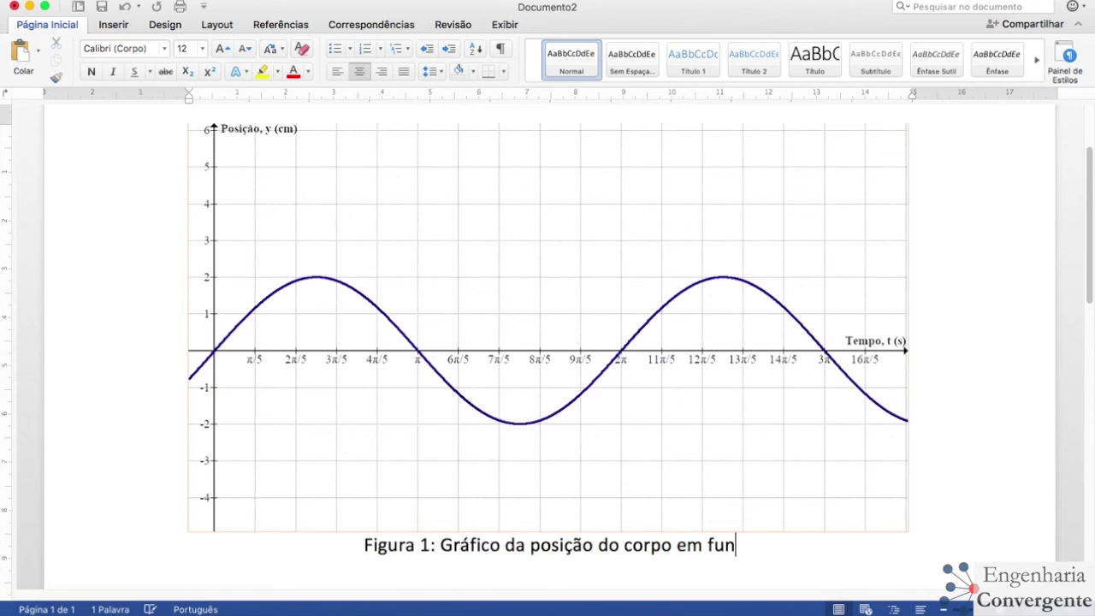
type("ção do te")
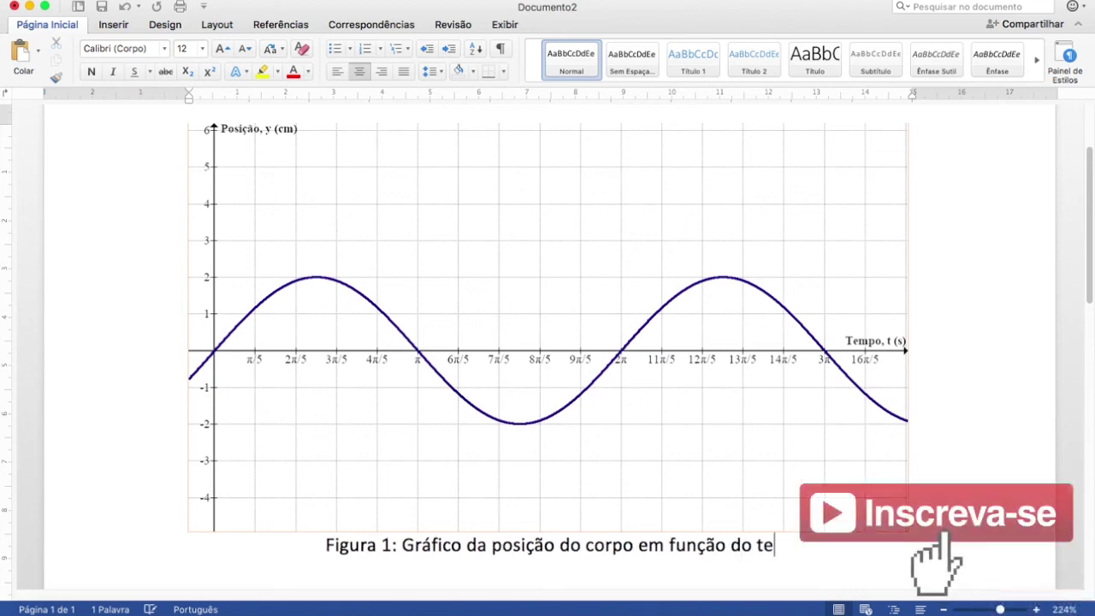
type("mpo para ....")
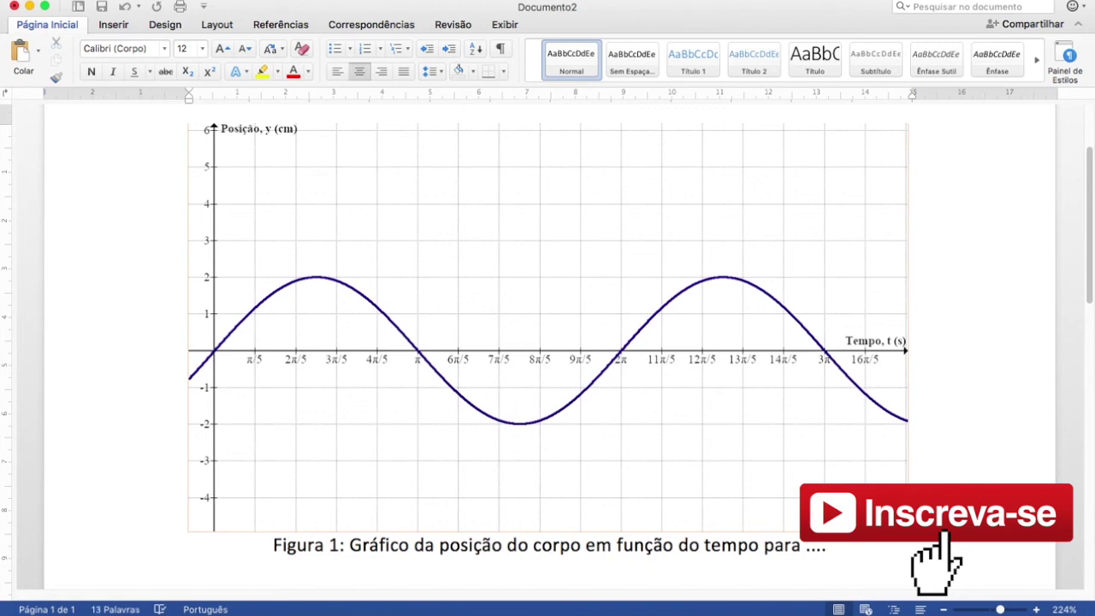
scroll(547, 325, "down", 5)
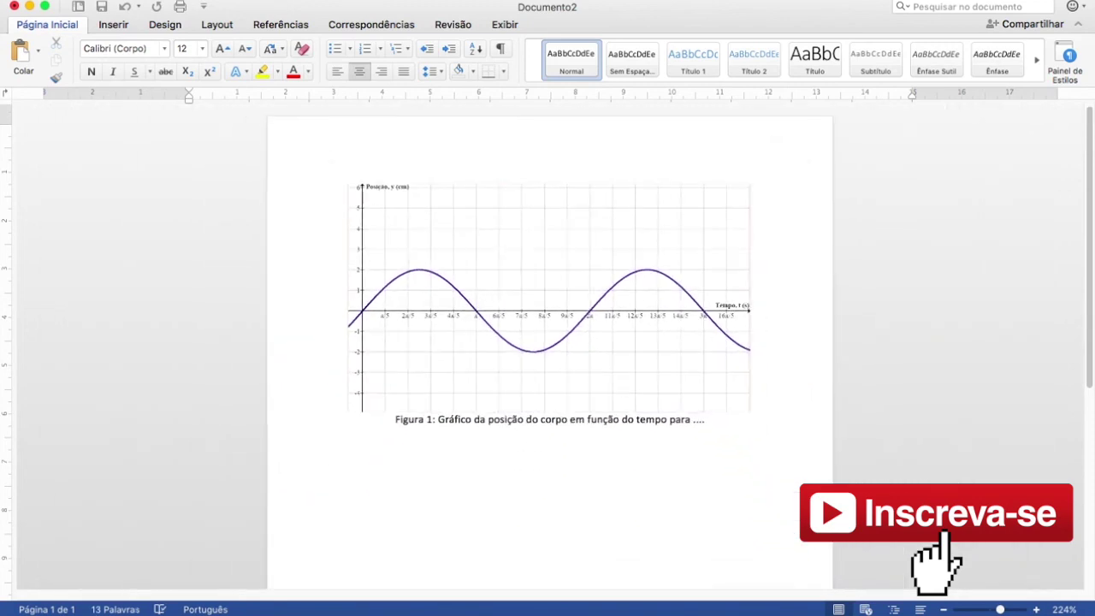